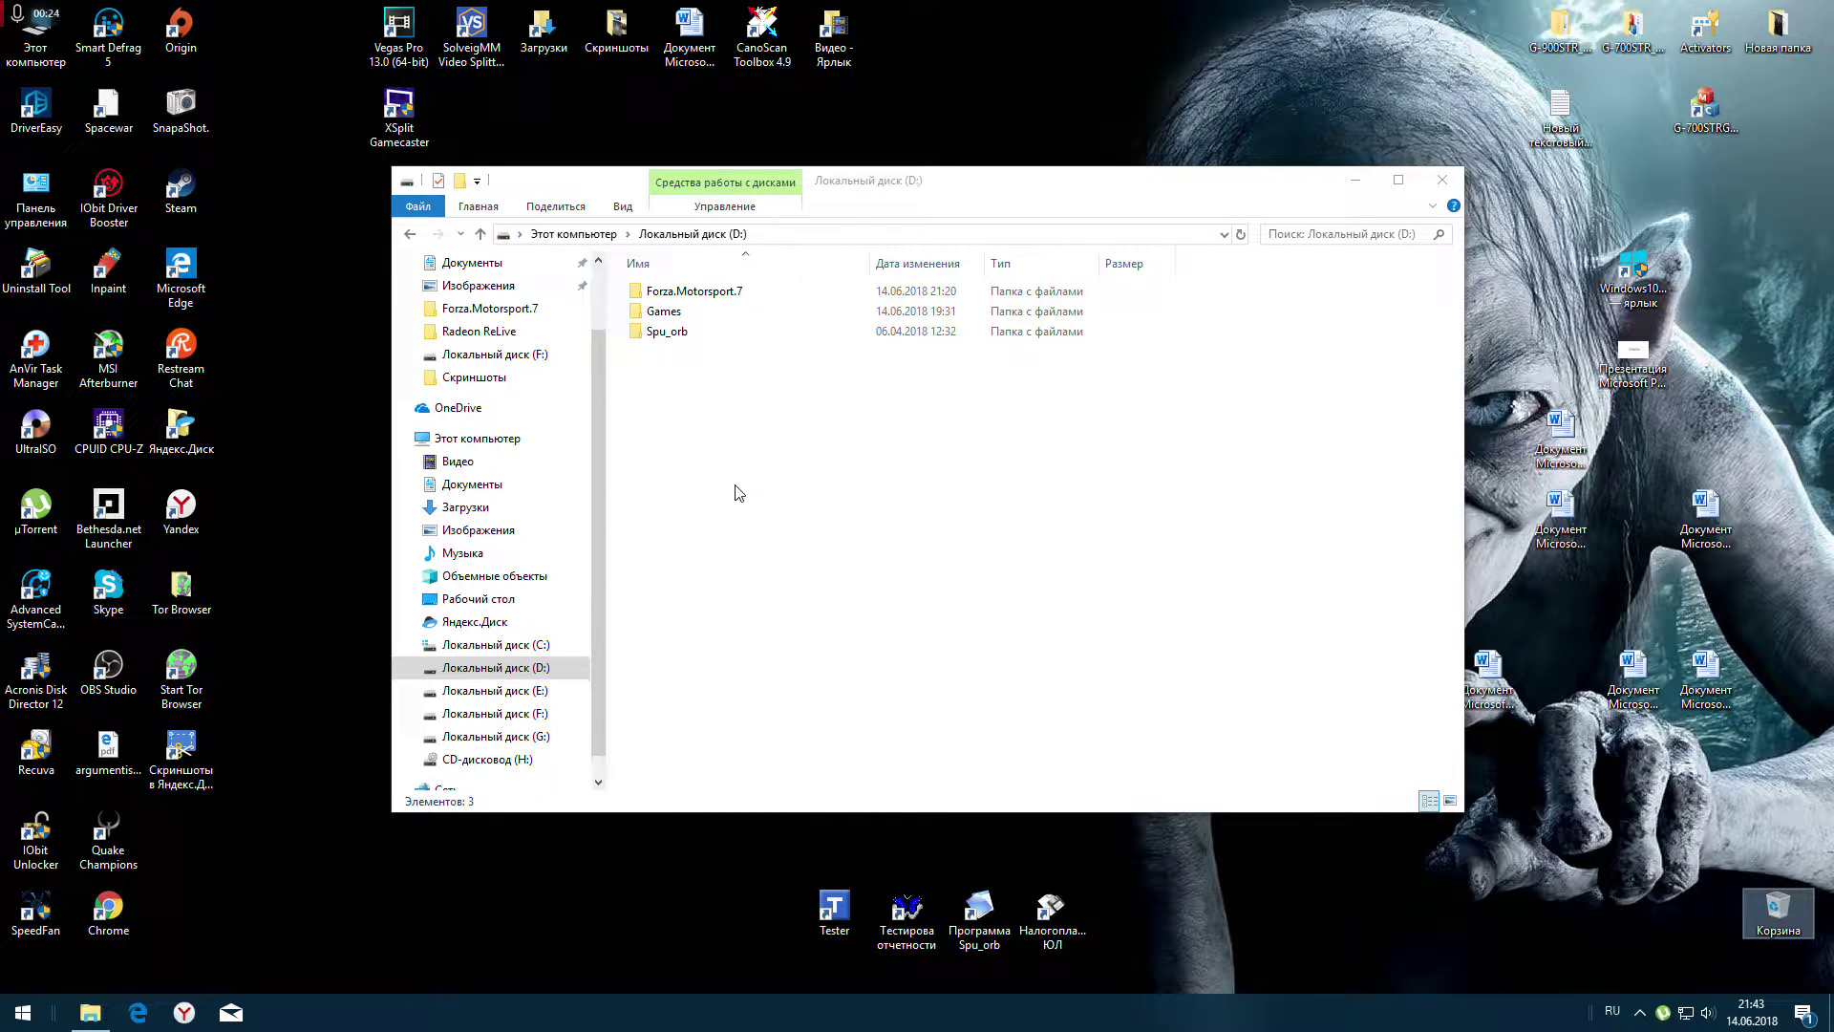
Open the Forza.Motorsport.7 folder on drive D and view the contents of its Microsoft.ApolloBaseGame folder
{"action": "double_click", "coordinate": [682, 300]}
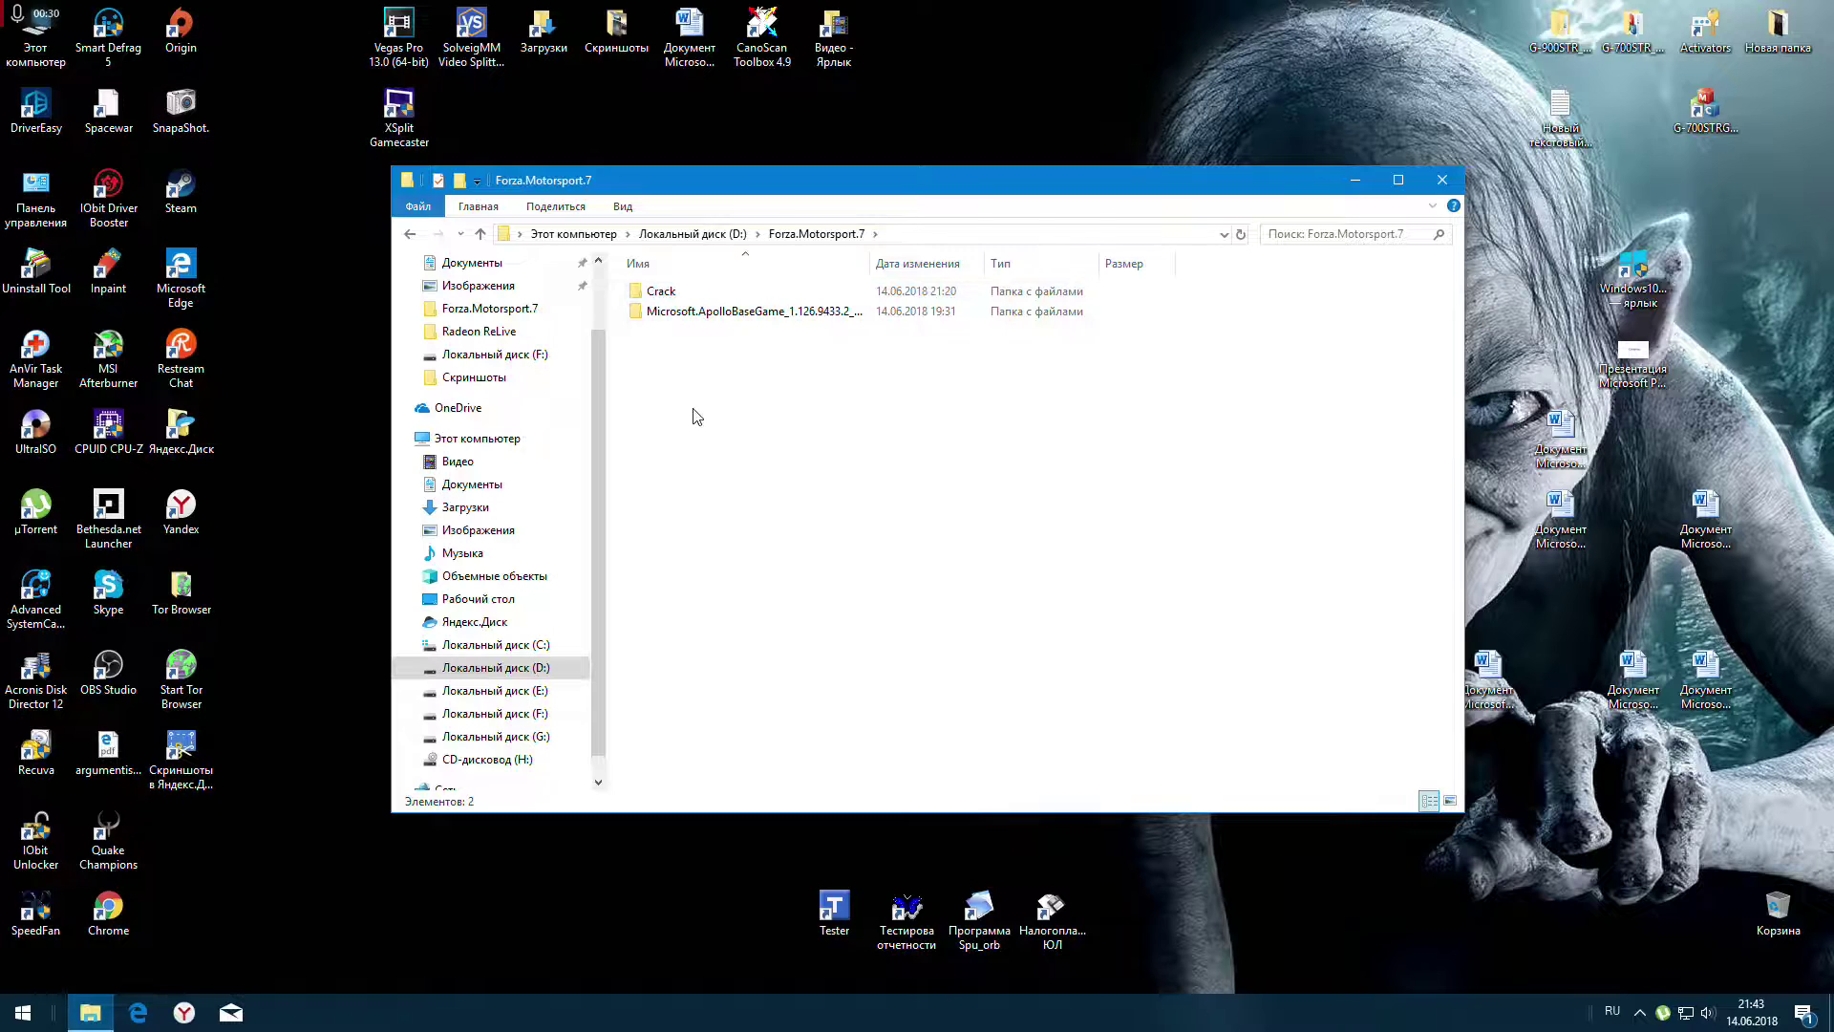
{"action": "double_click", "coordinate": [659, 312]}
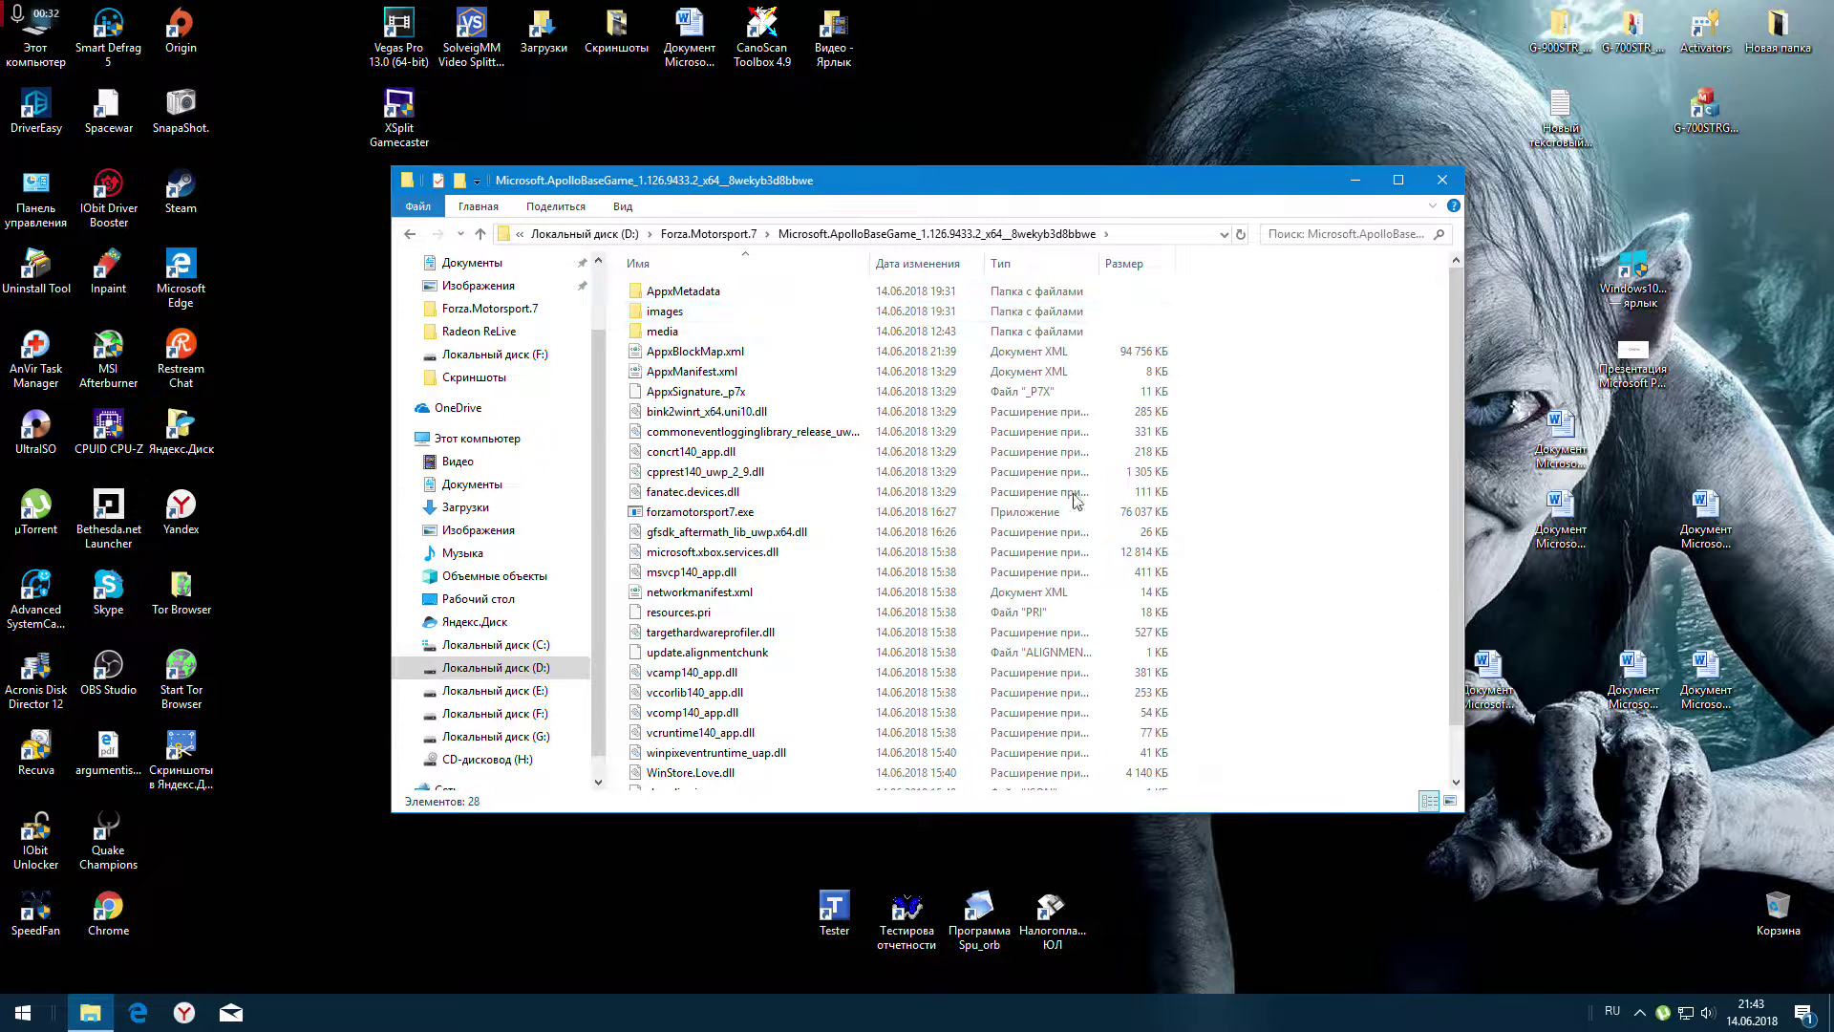
{"action": "left_click", "coordinate": [410, 234]}
Copy all the files in the Crack folder of Forza.Motorsport.7, from AppxManifest.xml to xbox_live.json
{"action": "double_click", "coordinate": [659, 291]}
{"action": "left_click", "coordinate": [657, 292]}
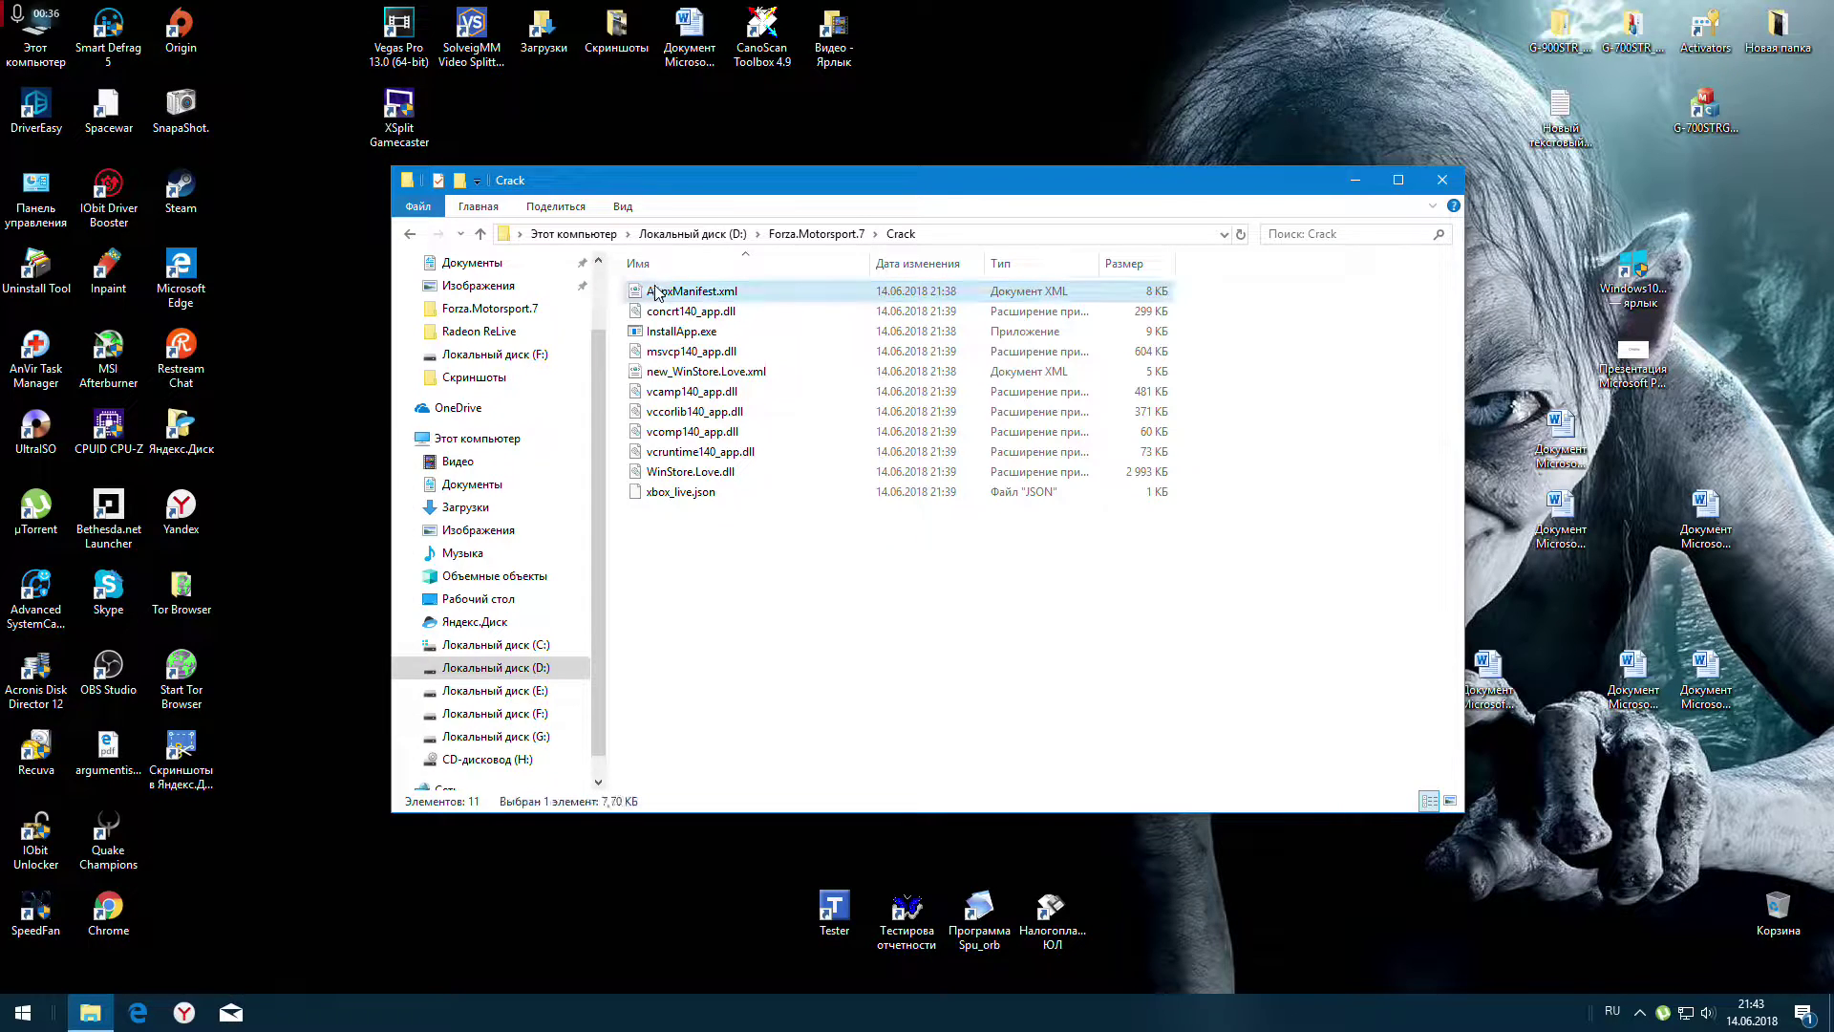
{"action": "key", "text": "shift+Down"}
{"action": "key", "text": "shift+Down"}
{"action": "key", "text": "shift+Down"}
{"action": "key", "text": "shift+Down"}
{"action": "key", "text": "shift+Down"}
{"action": "key", "text": "shift+Down"}
{"action": "key", "text": "shift+Down"}
{"action": "key", "text": "shift+Down"}
{"action": "key", "text": "shift+Down"}
{"action": "key", "text": "shift+Down"}
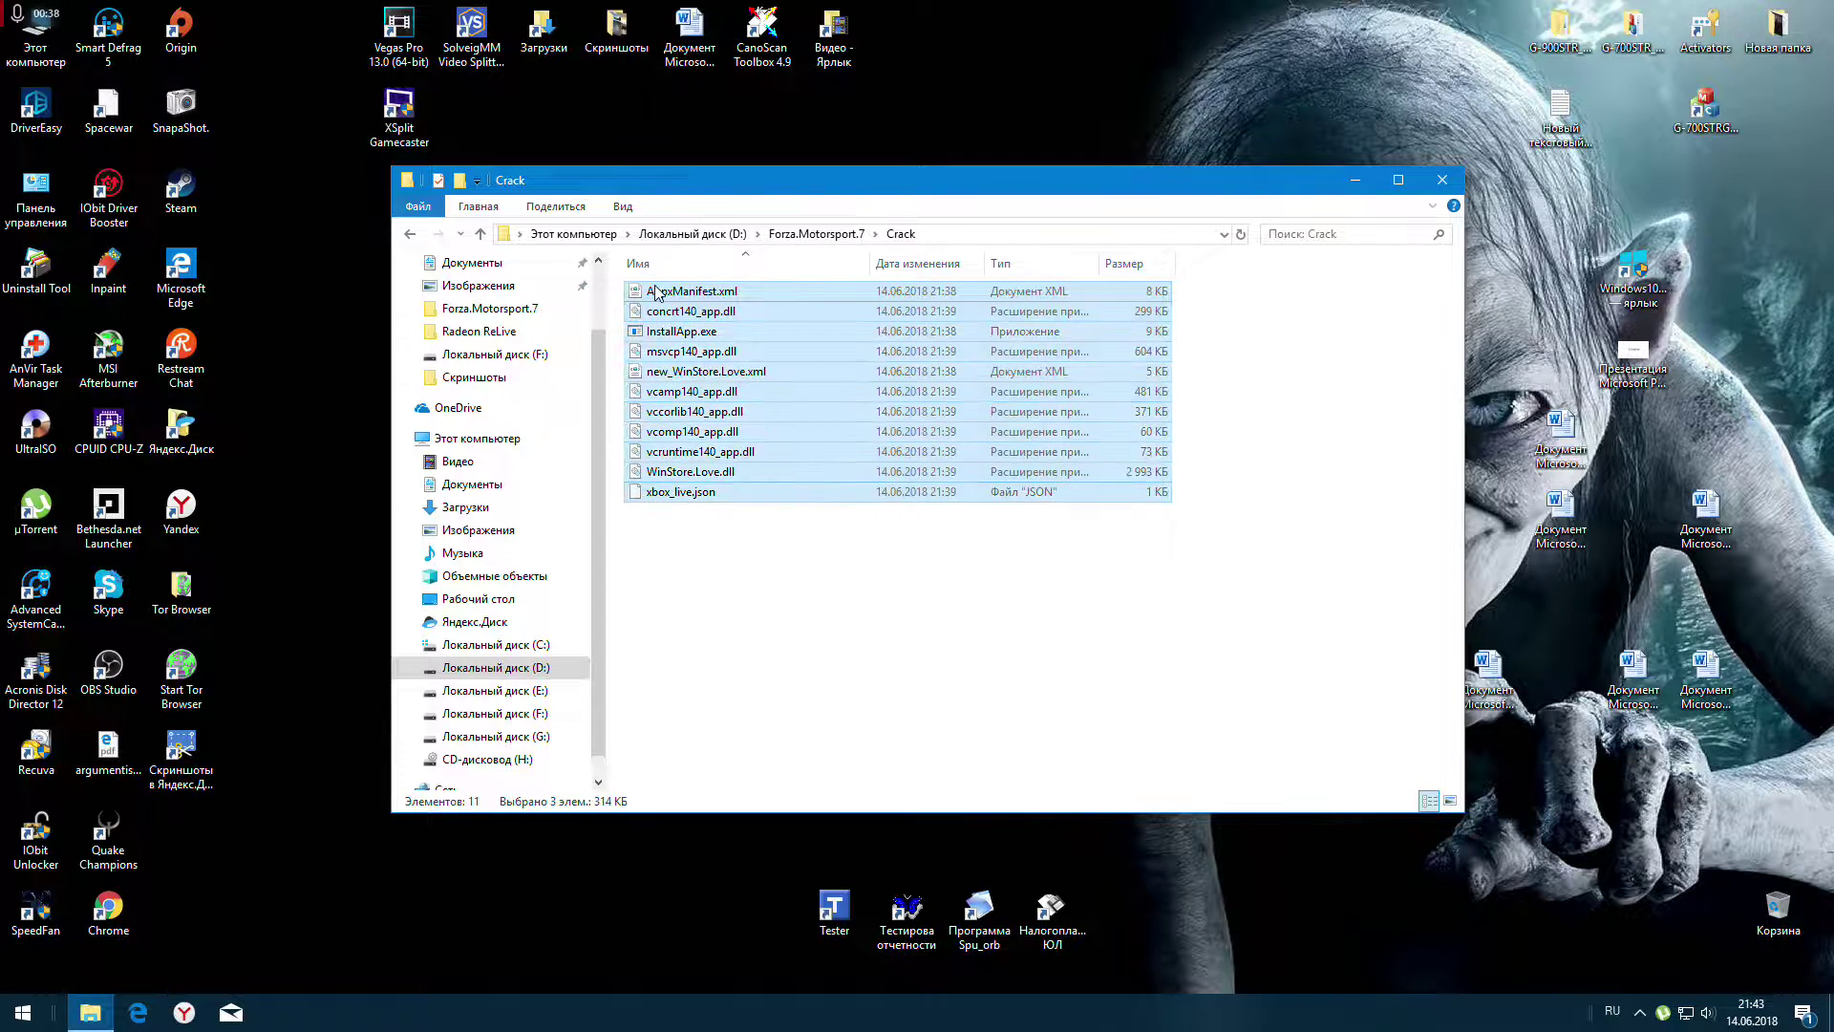
{"action": "right_click", "coordinate": [655, 292]}
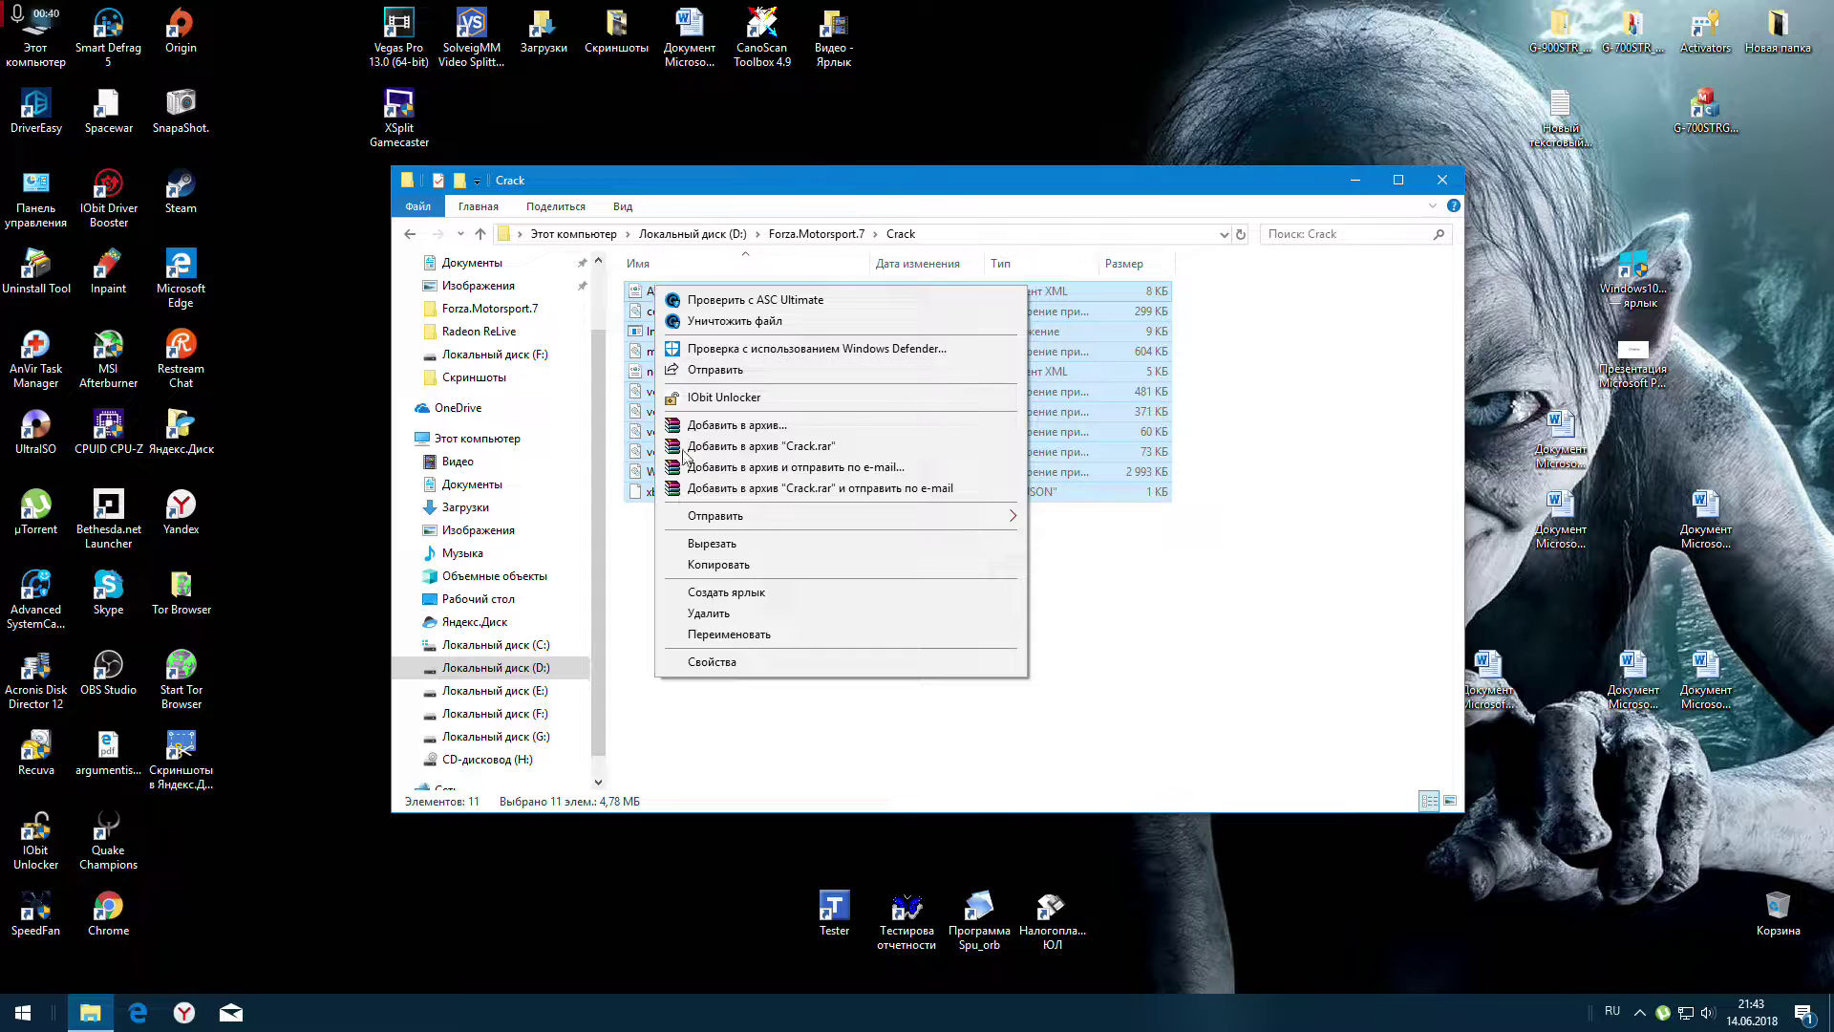
{"action": "left_click", "coordinate": [698, 565]}
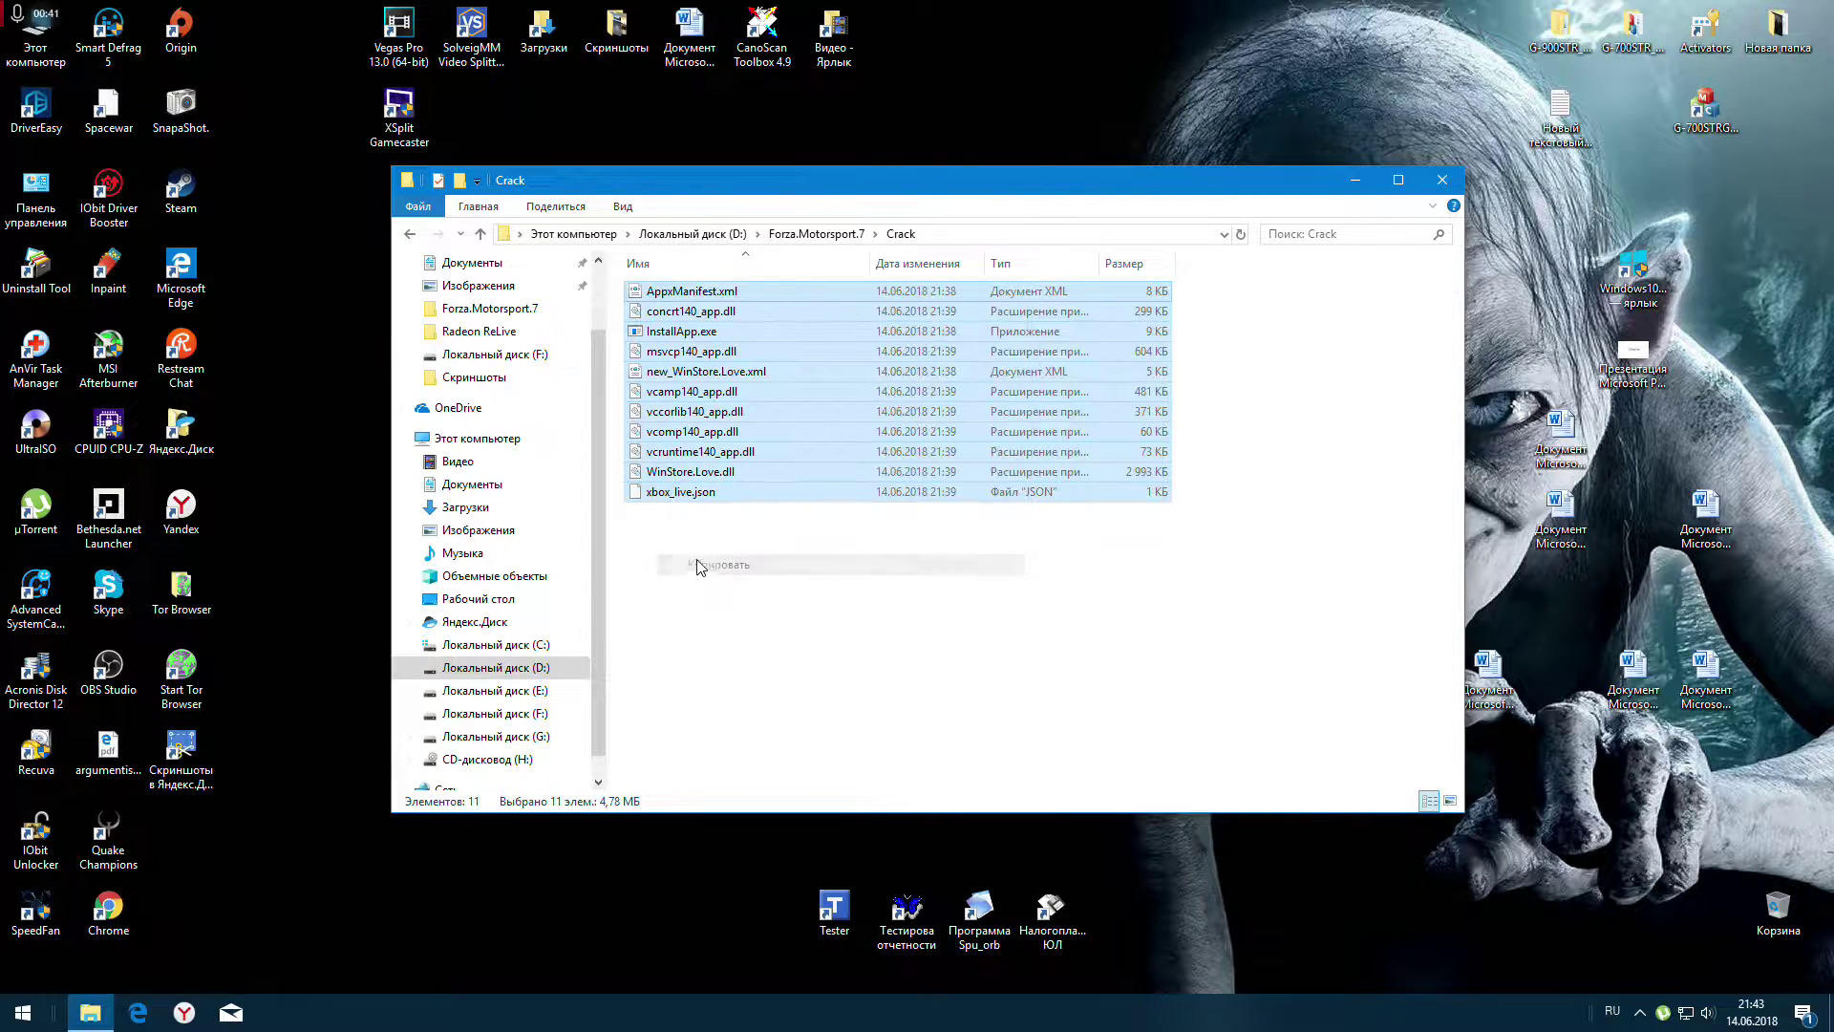
Paste the copied files into the Microsoft.ApolloBaseGame folder, replacing the files that have the same names
{"action": "left_click", "coordinate": [410, 234]}
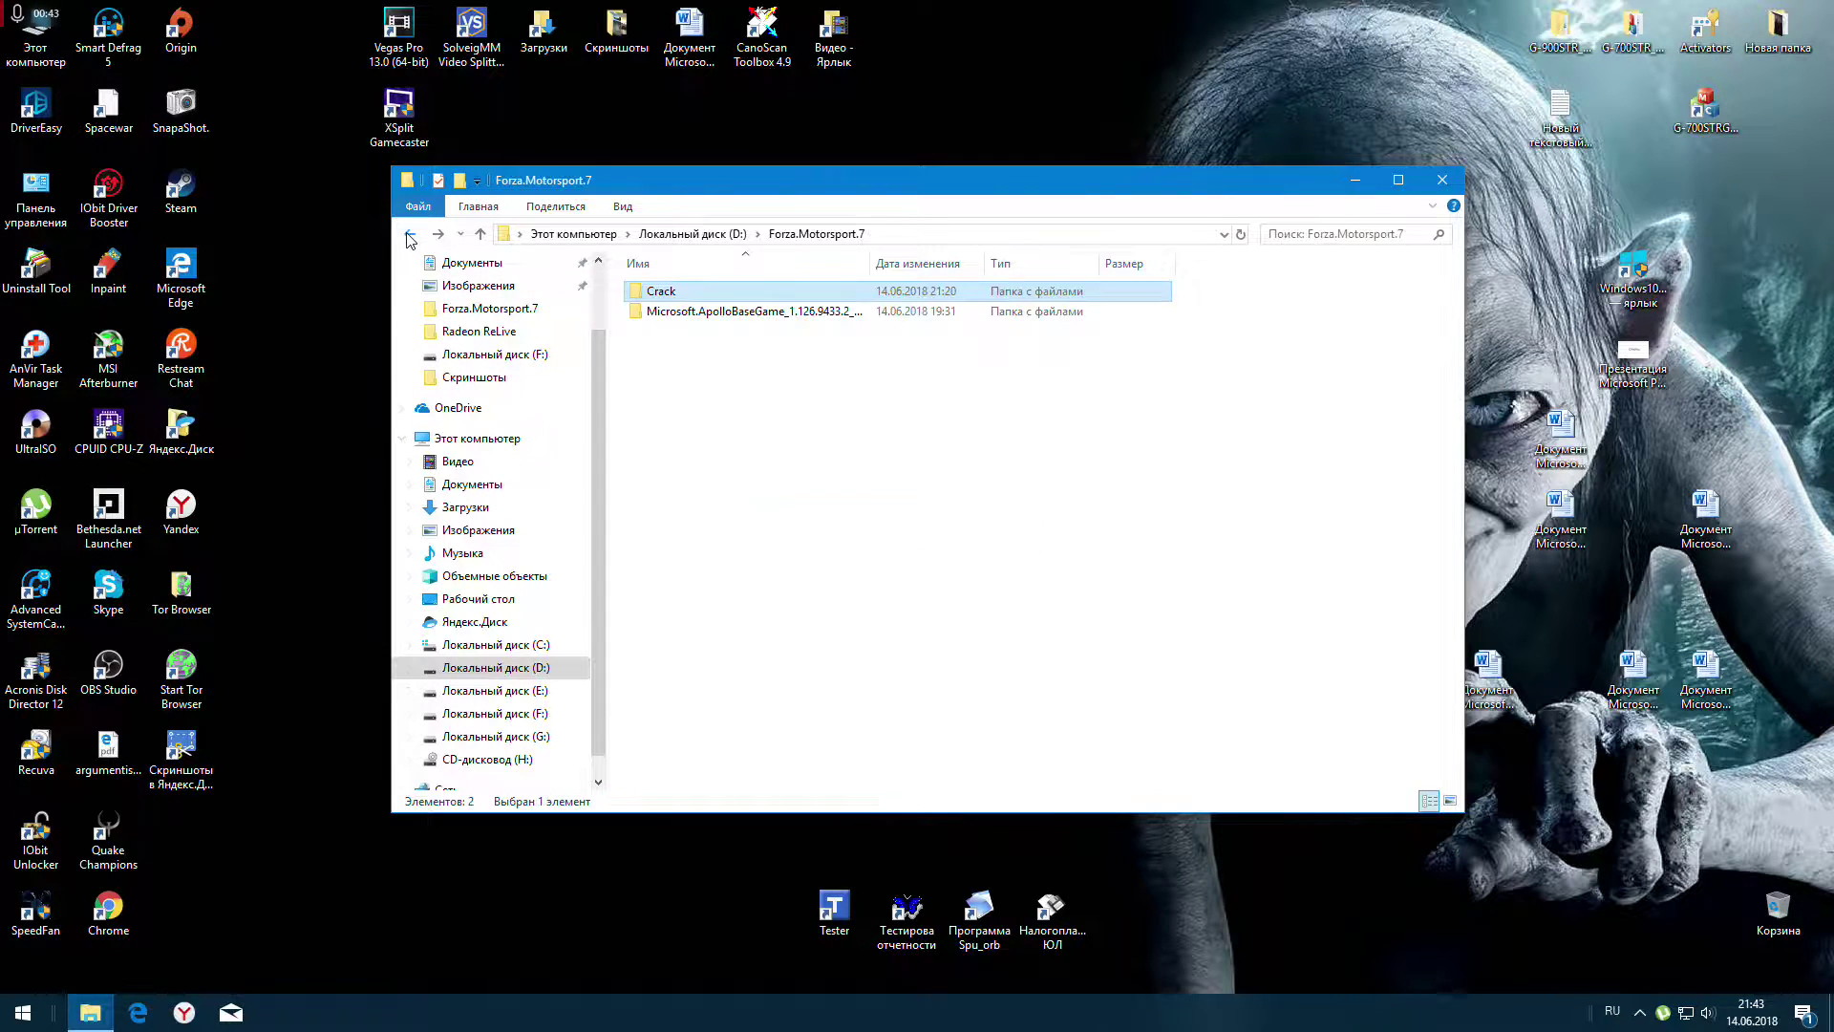
{"action": "double_click", "coordinate": [695, 313]}
{"action": "right_click", "coordinate": [1326, 485]}
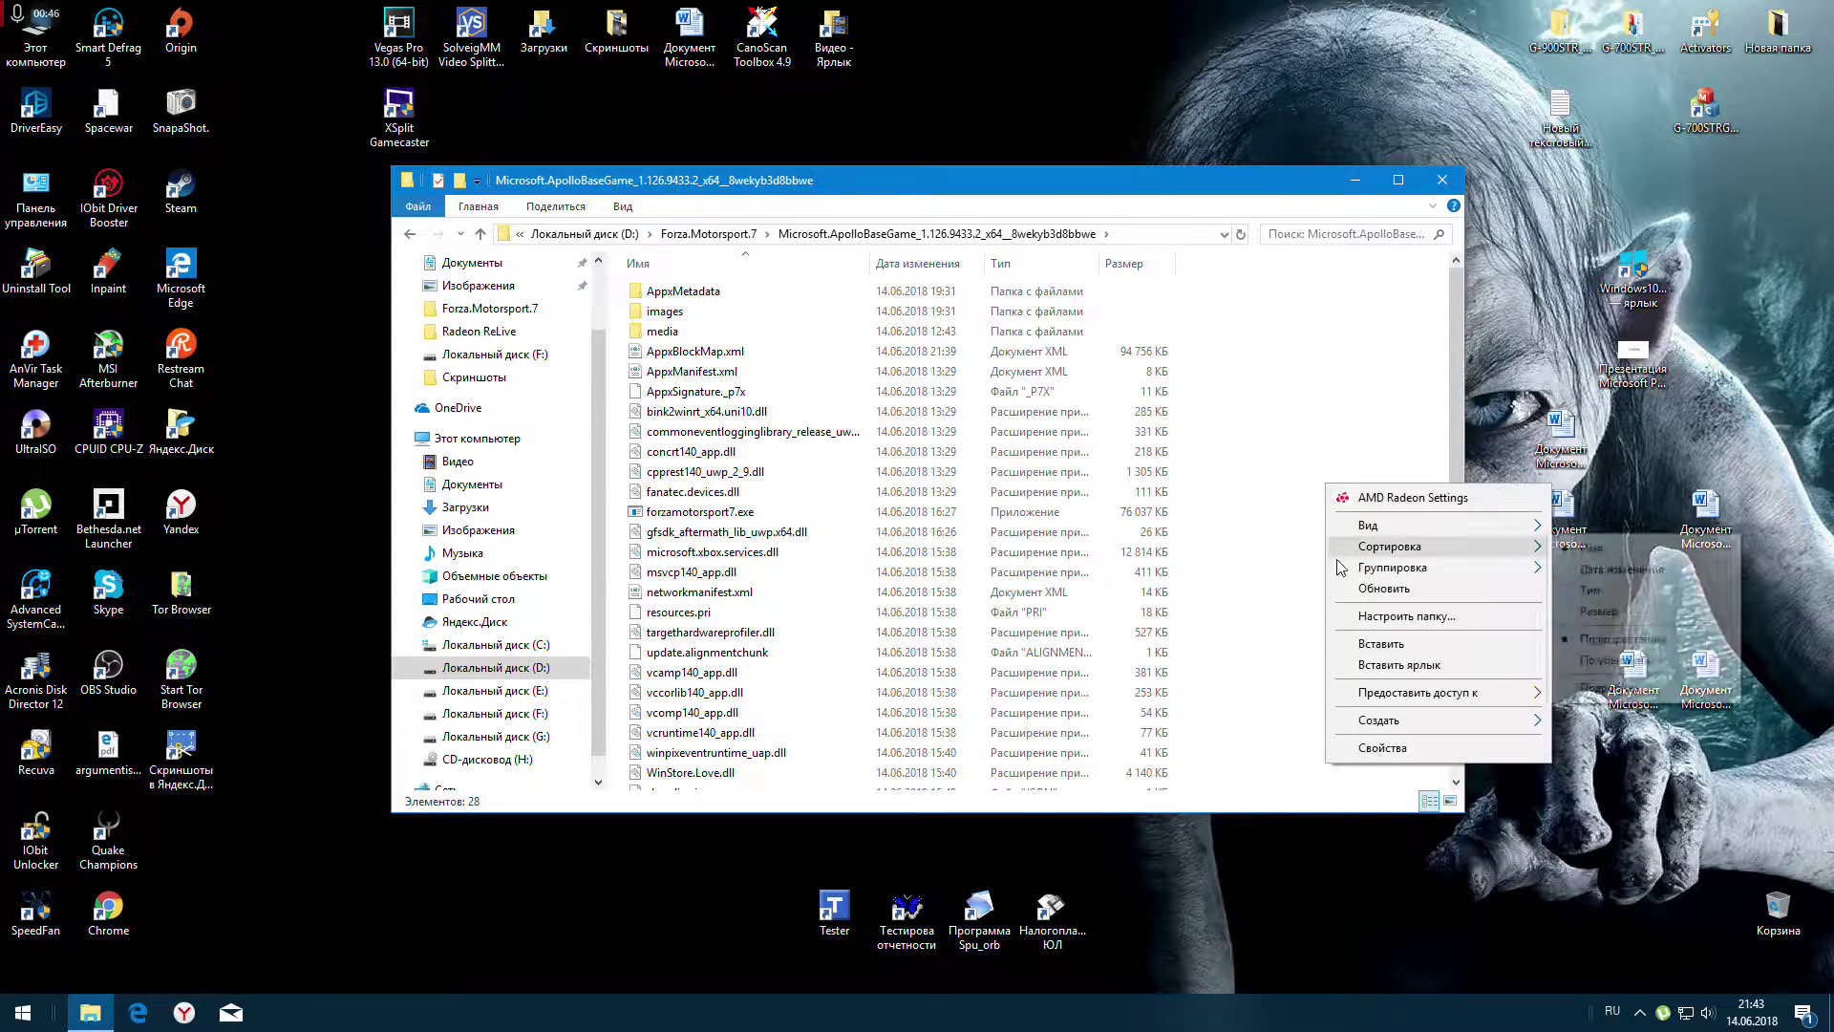
{"action": "left_click", "coordinate": [1376, 643]}
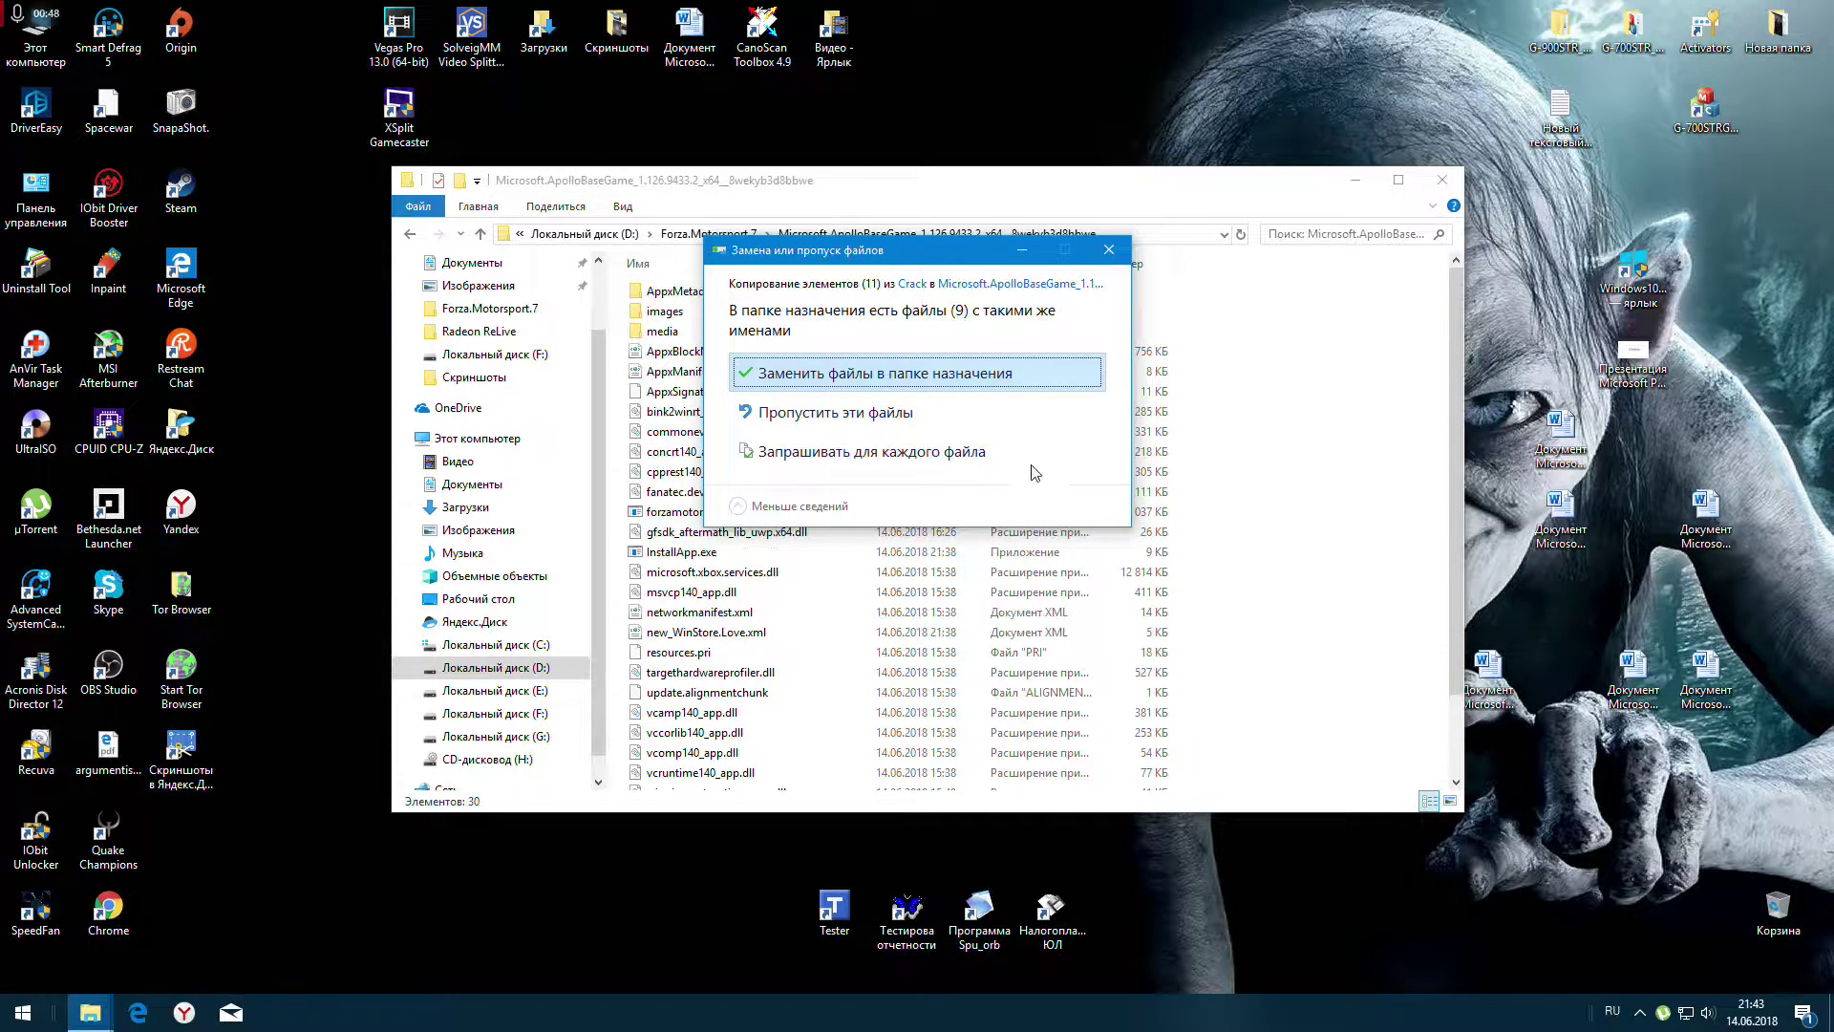
{"action": "left_click", "coordinate": [884, 377]}
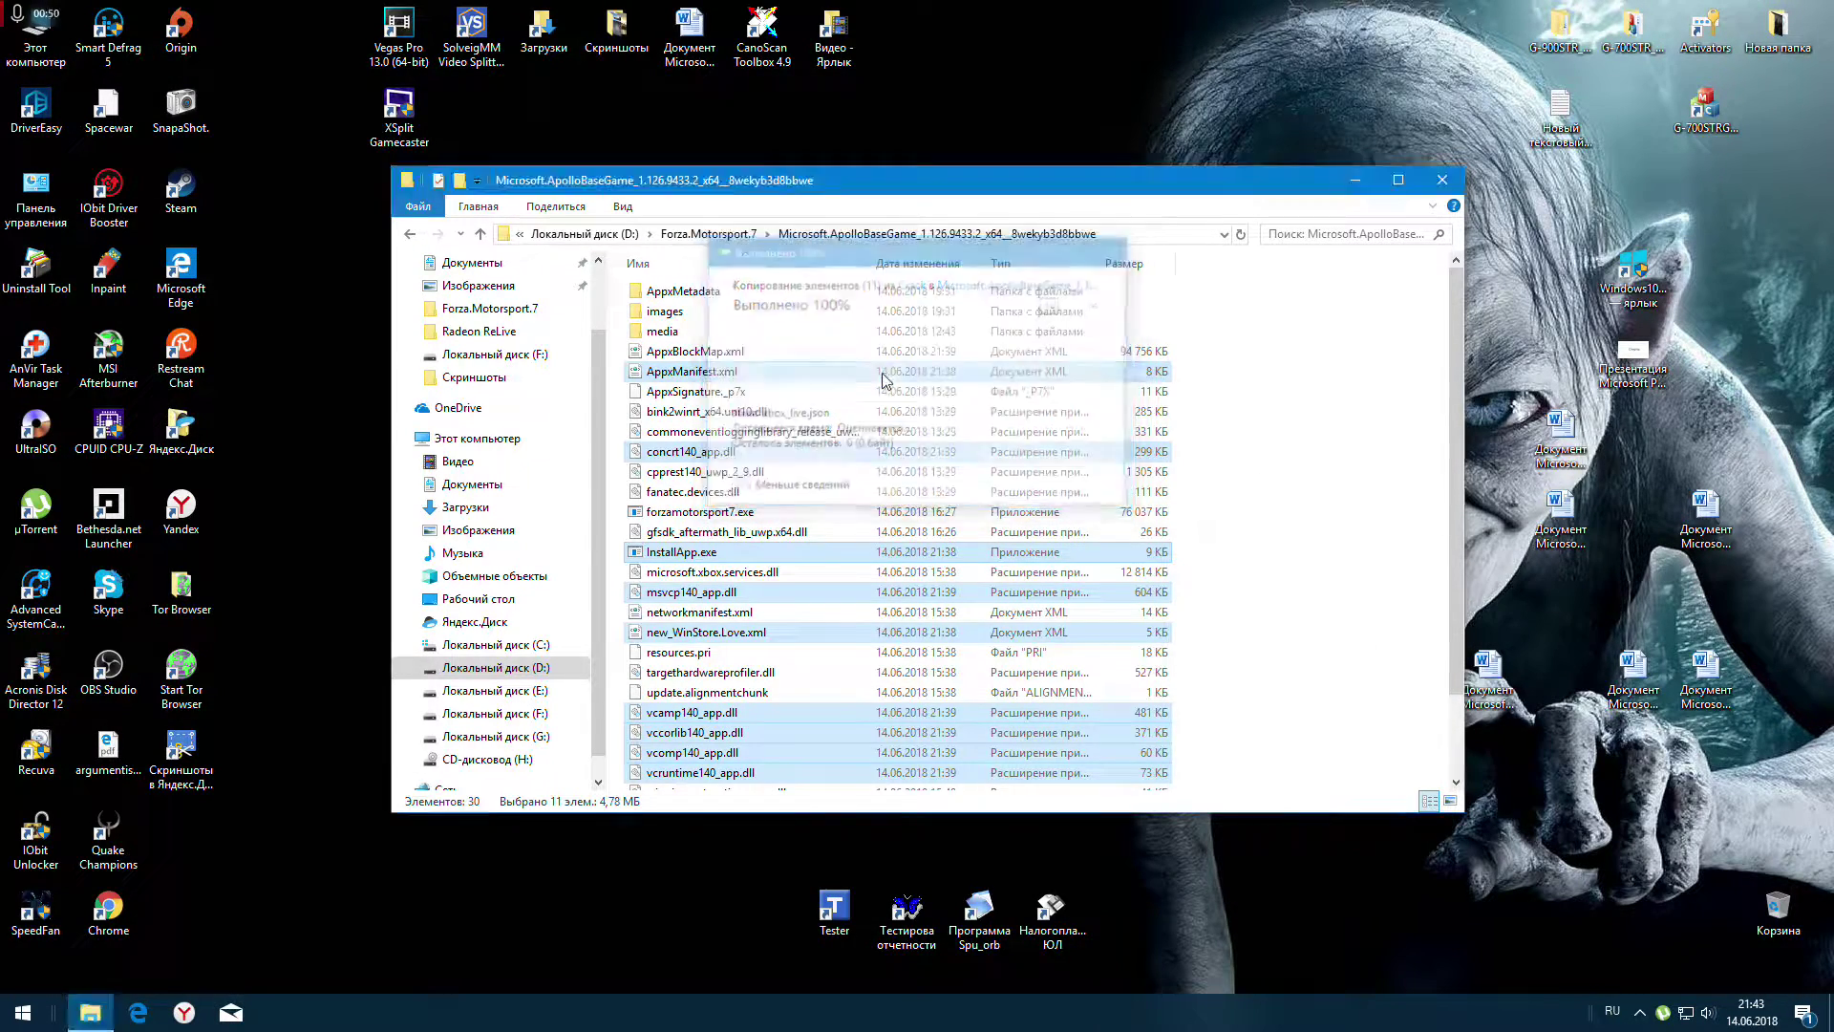
{"action": "left_click", "coordinate": [1300, 450]}
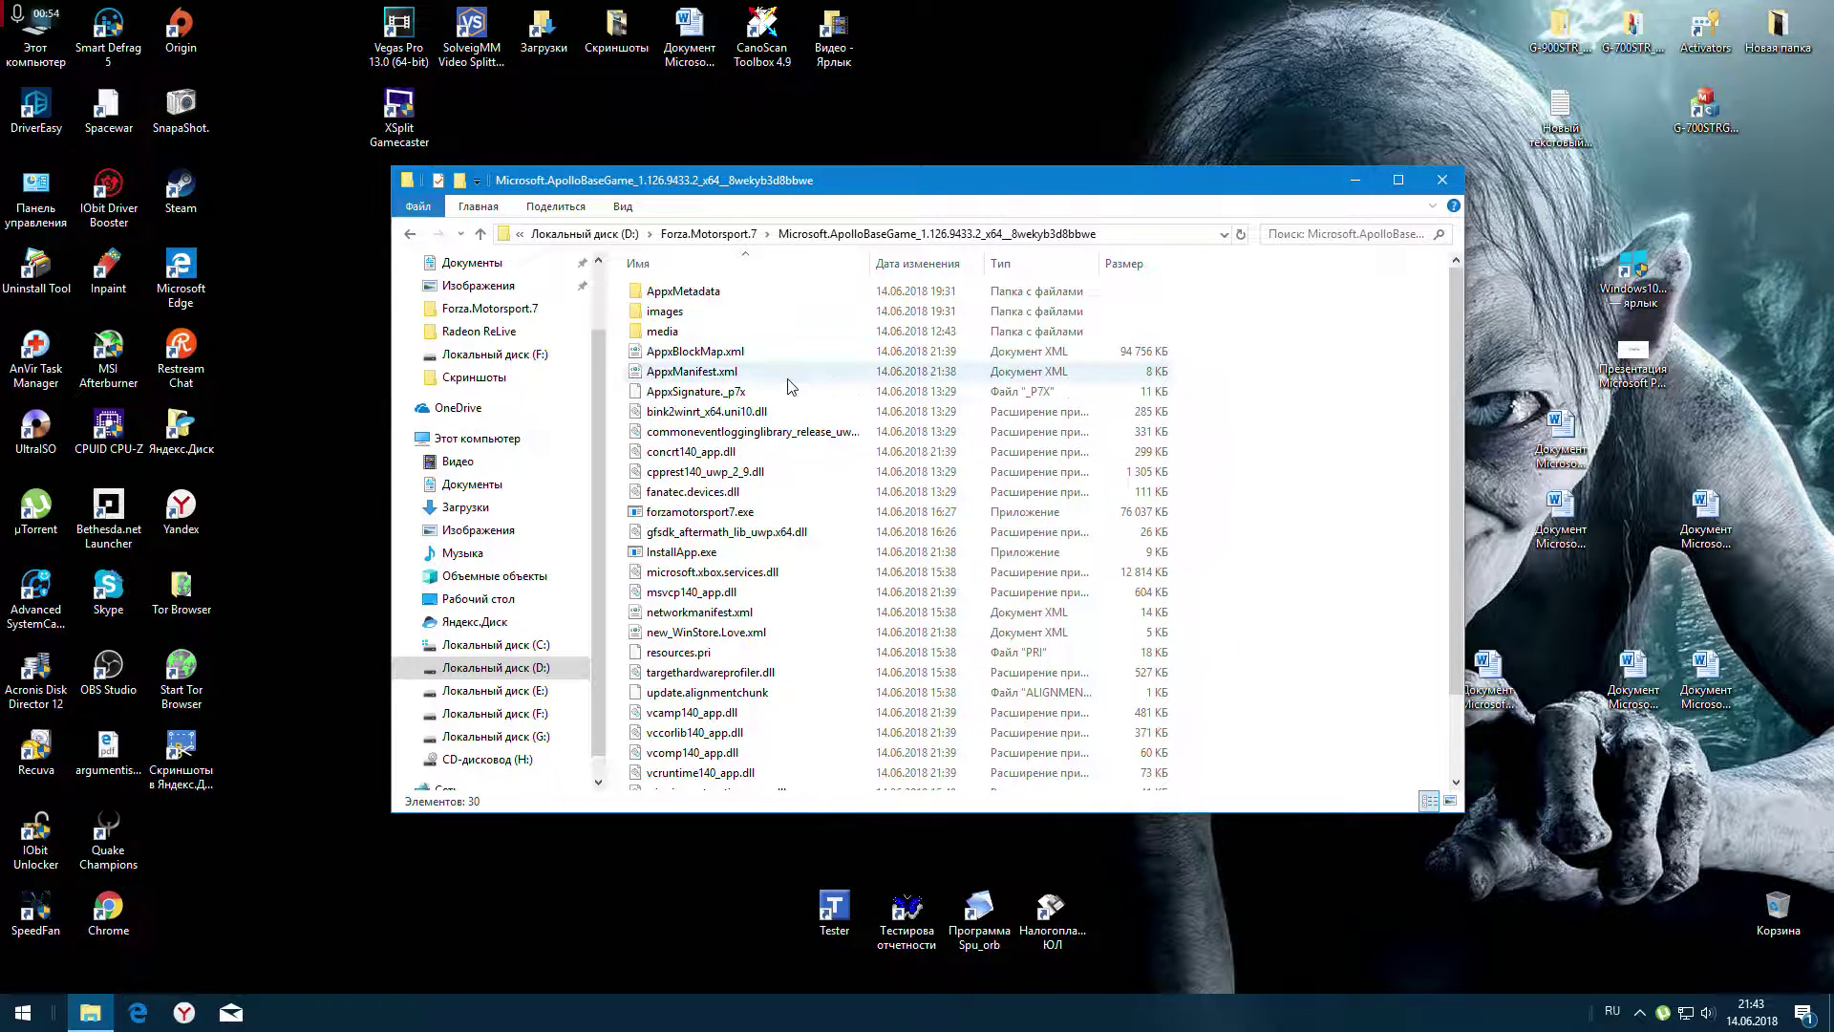
Run InstallApp.exe from the game folder despite the SmartScreen block, and close its console and the folder window
{"action": "scroll", "coordinate": [807, 507], "scroll_direction": "down", "scroll_amount": 2}
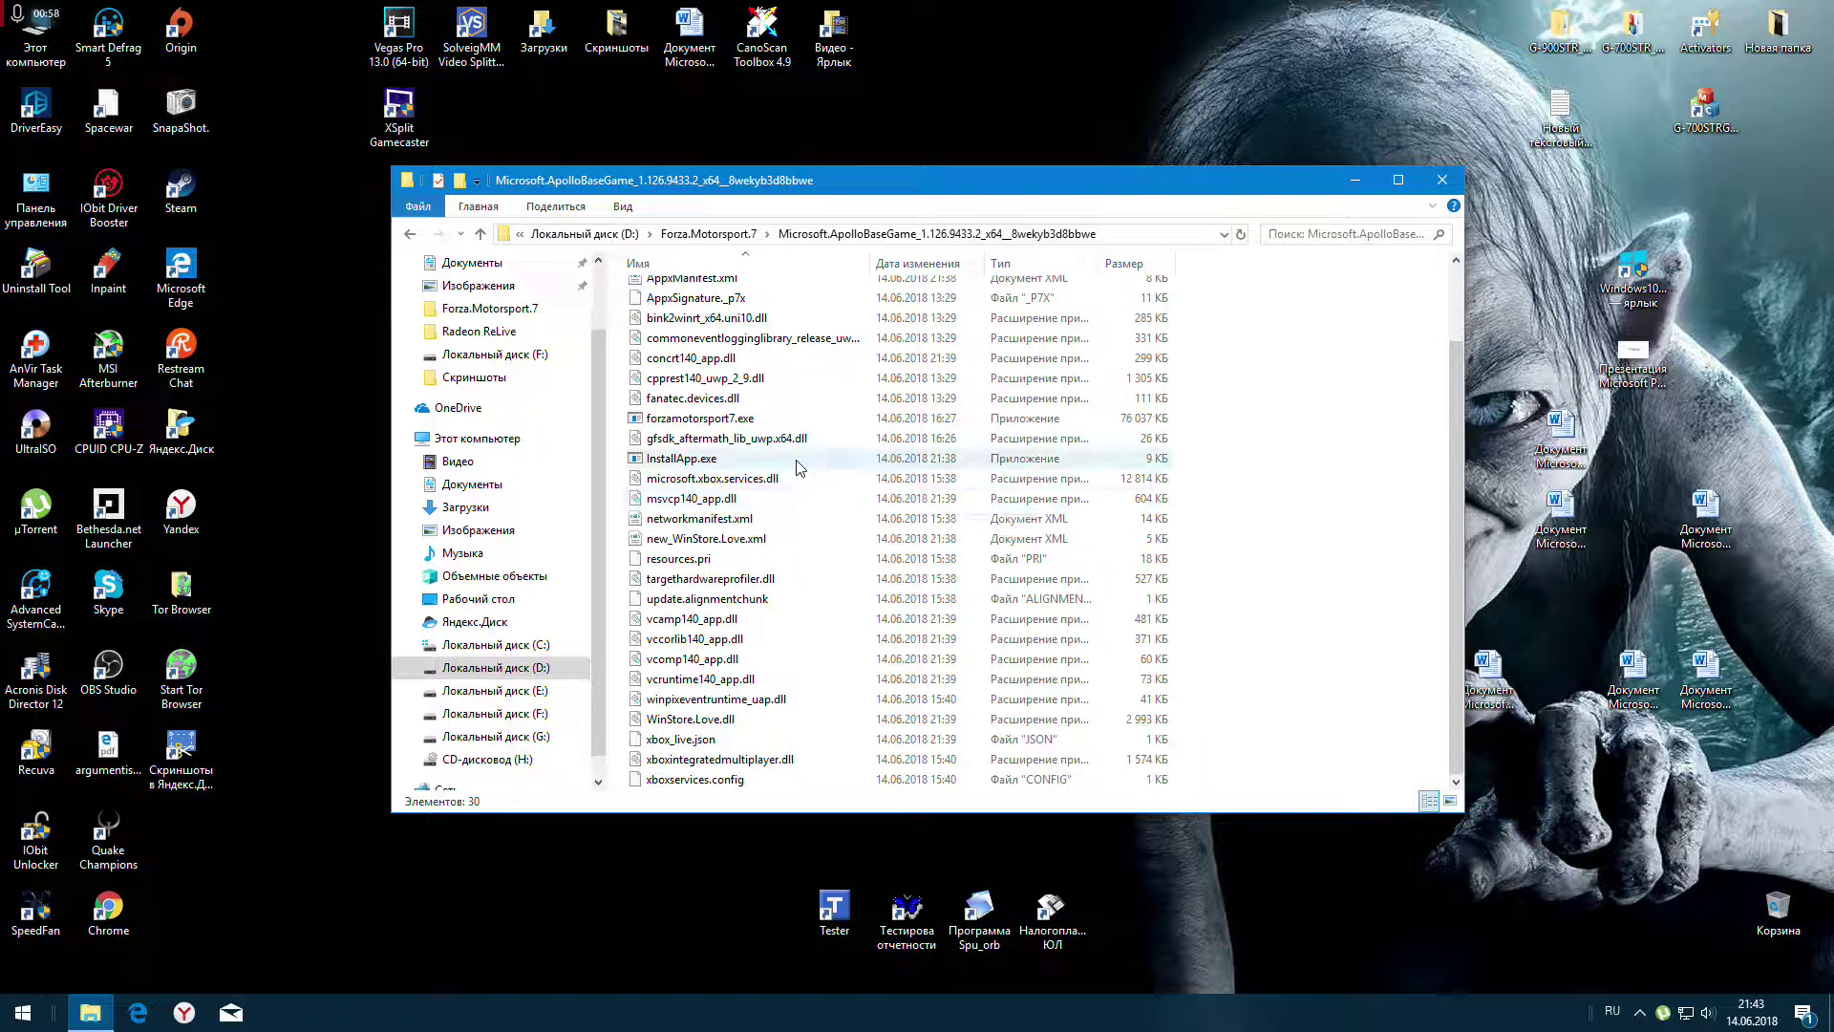
{"action": "scroll", "coordinate": [801, 467], "scroll_direction": "up", "scroll_amount": 2}
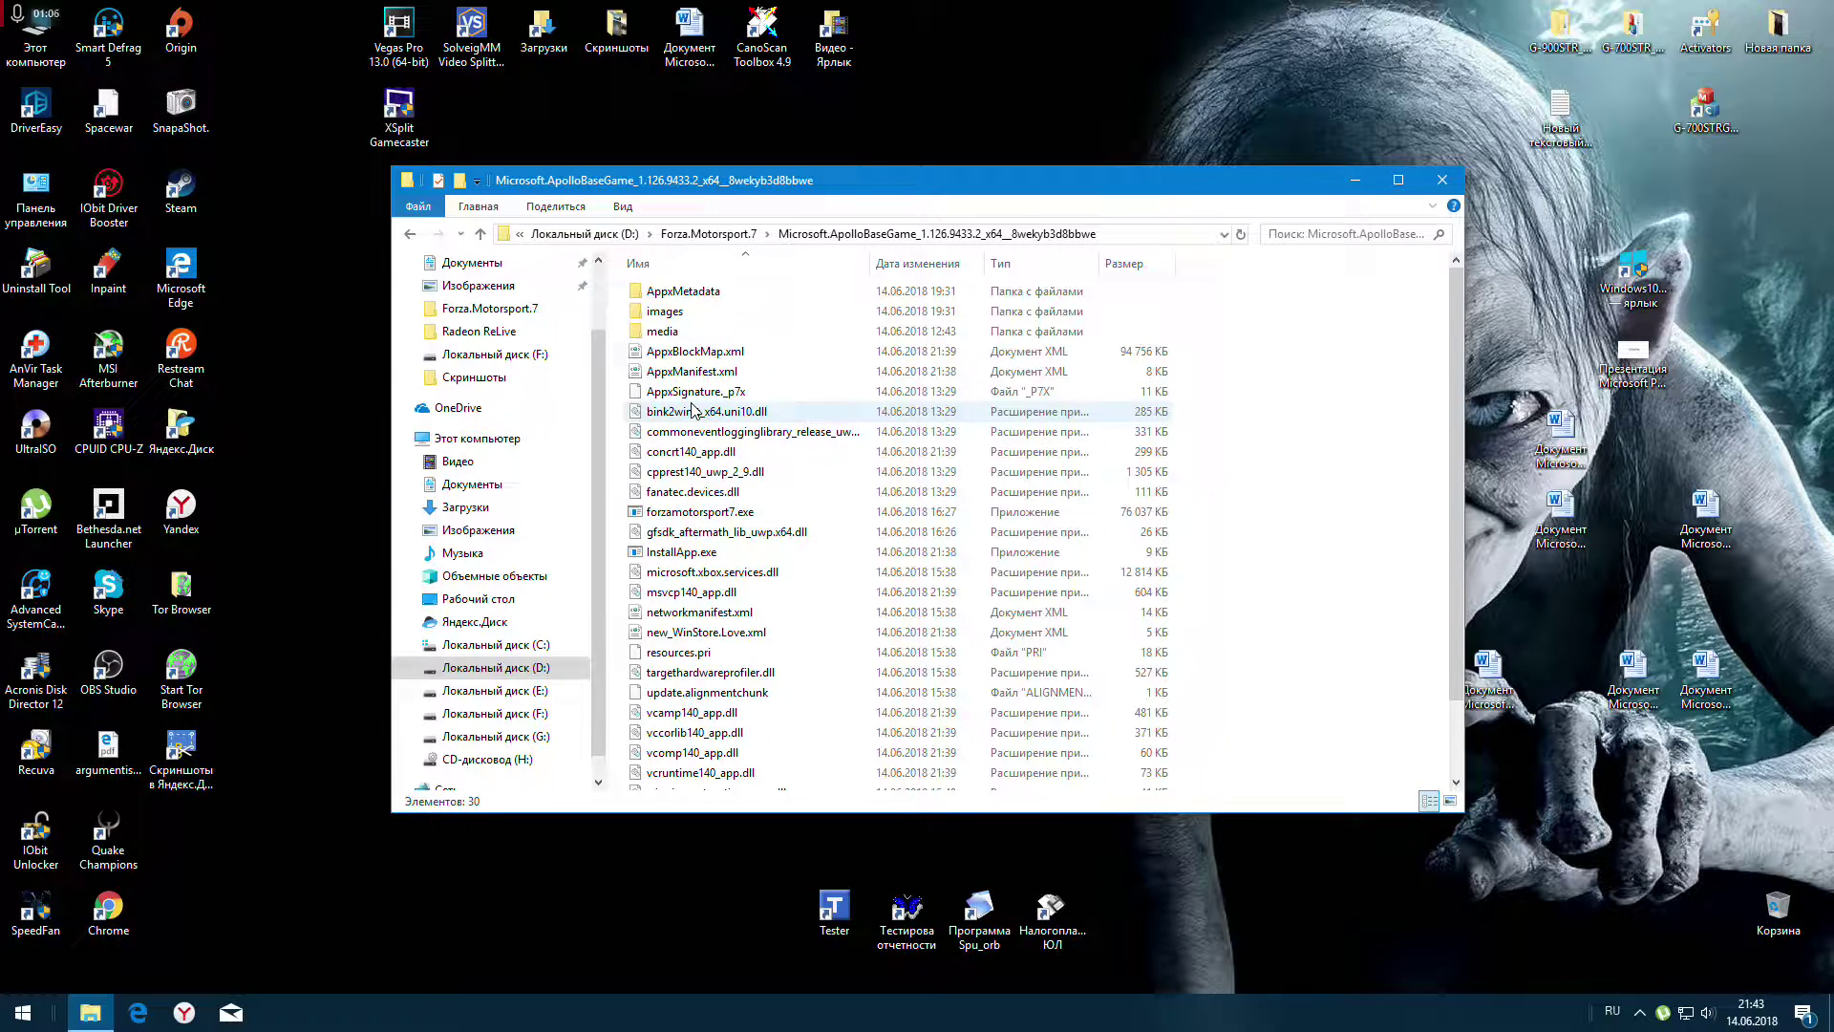
{"action": "scroll", "coordinate": [687, 543], "scroll_direction": "down", "scroll_amount": 2}
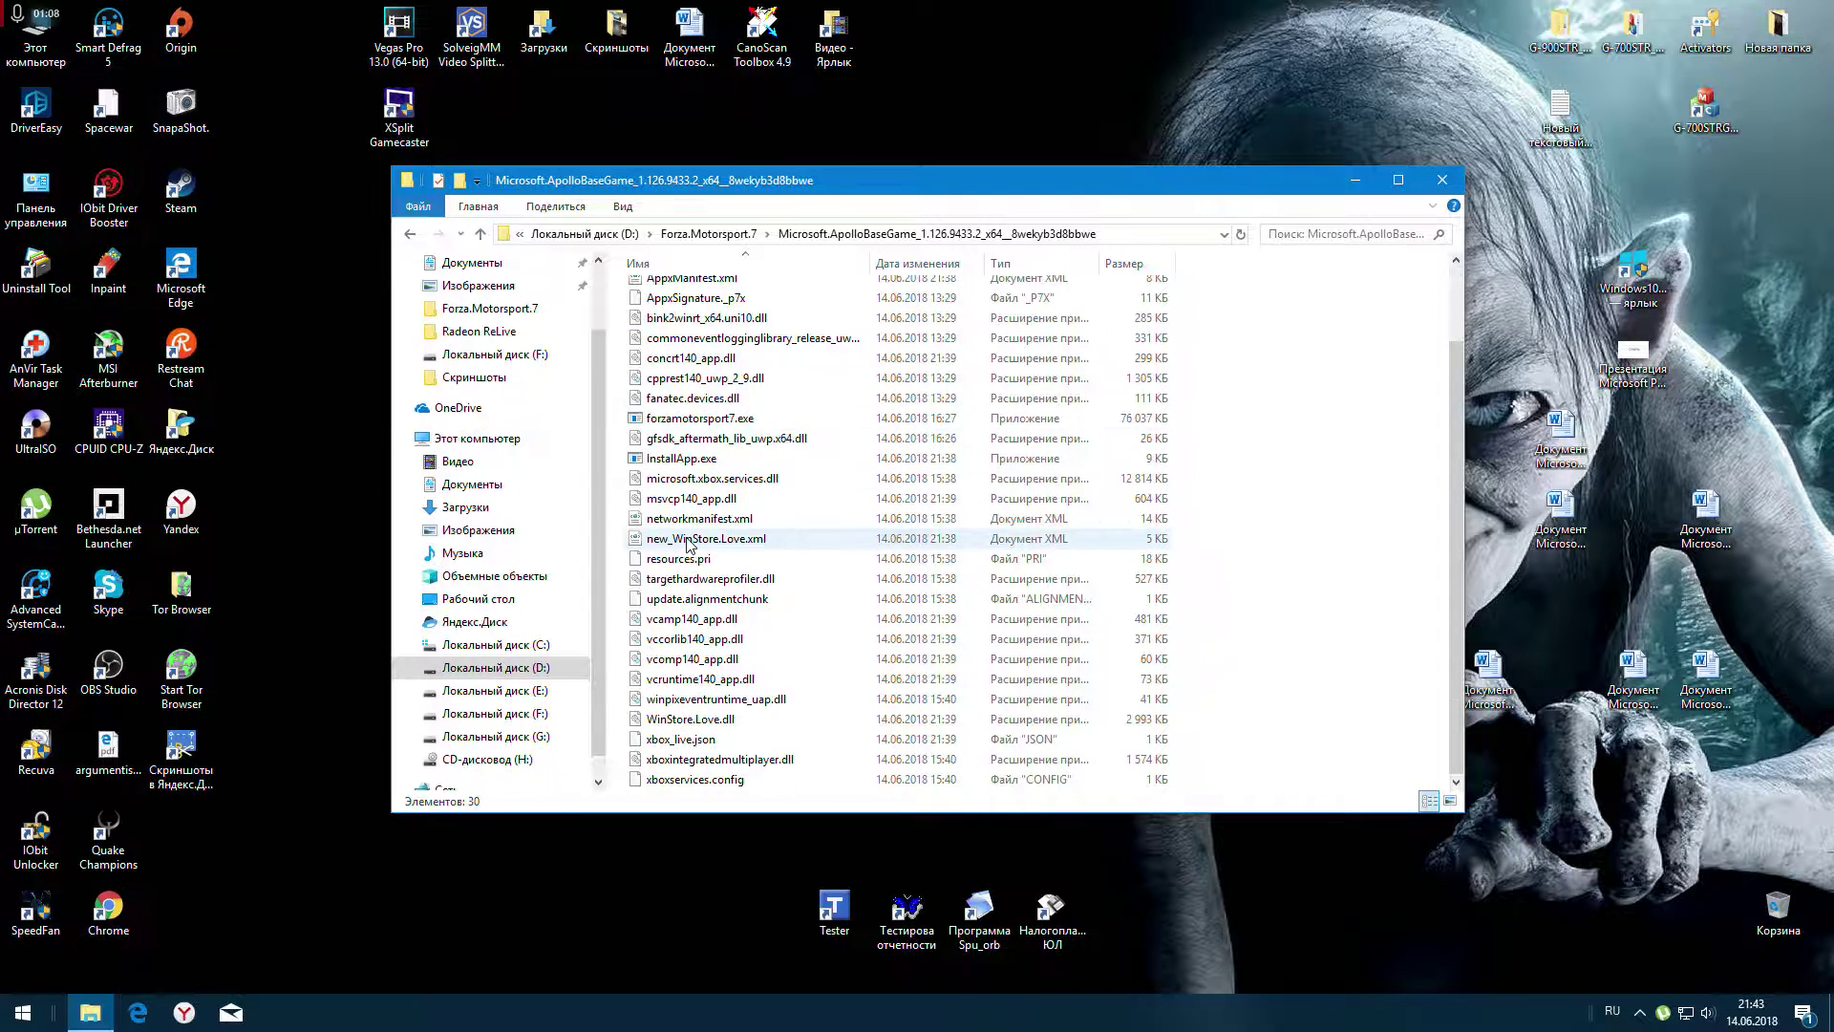
{"action": "scroll", "coordinate": [688, 543], "scroll_direction": "up", "scroll_amount": 2}
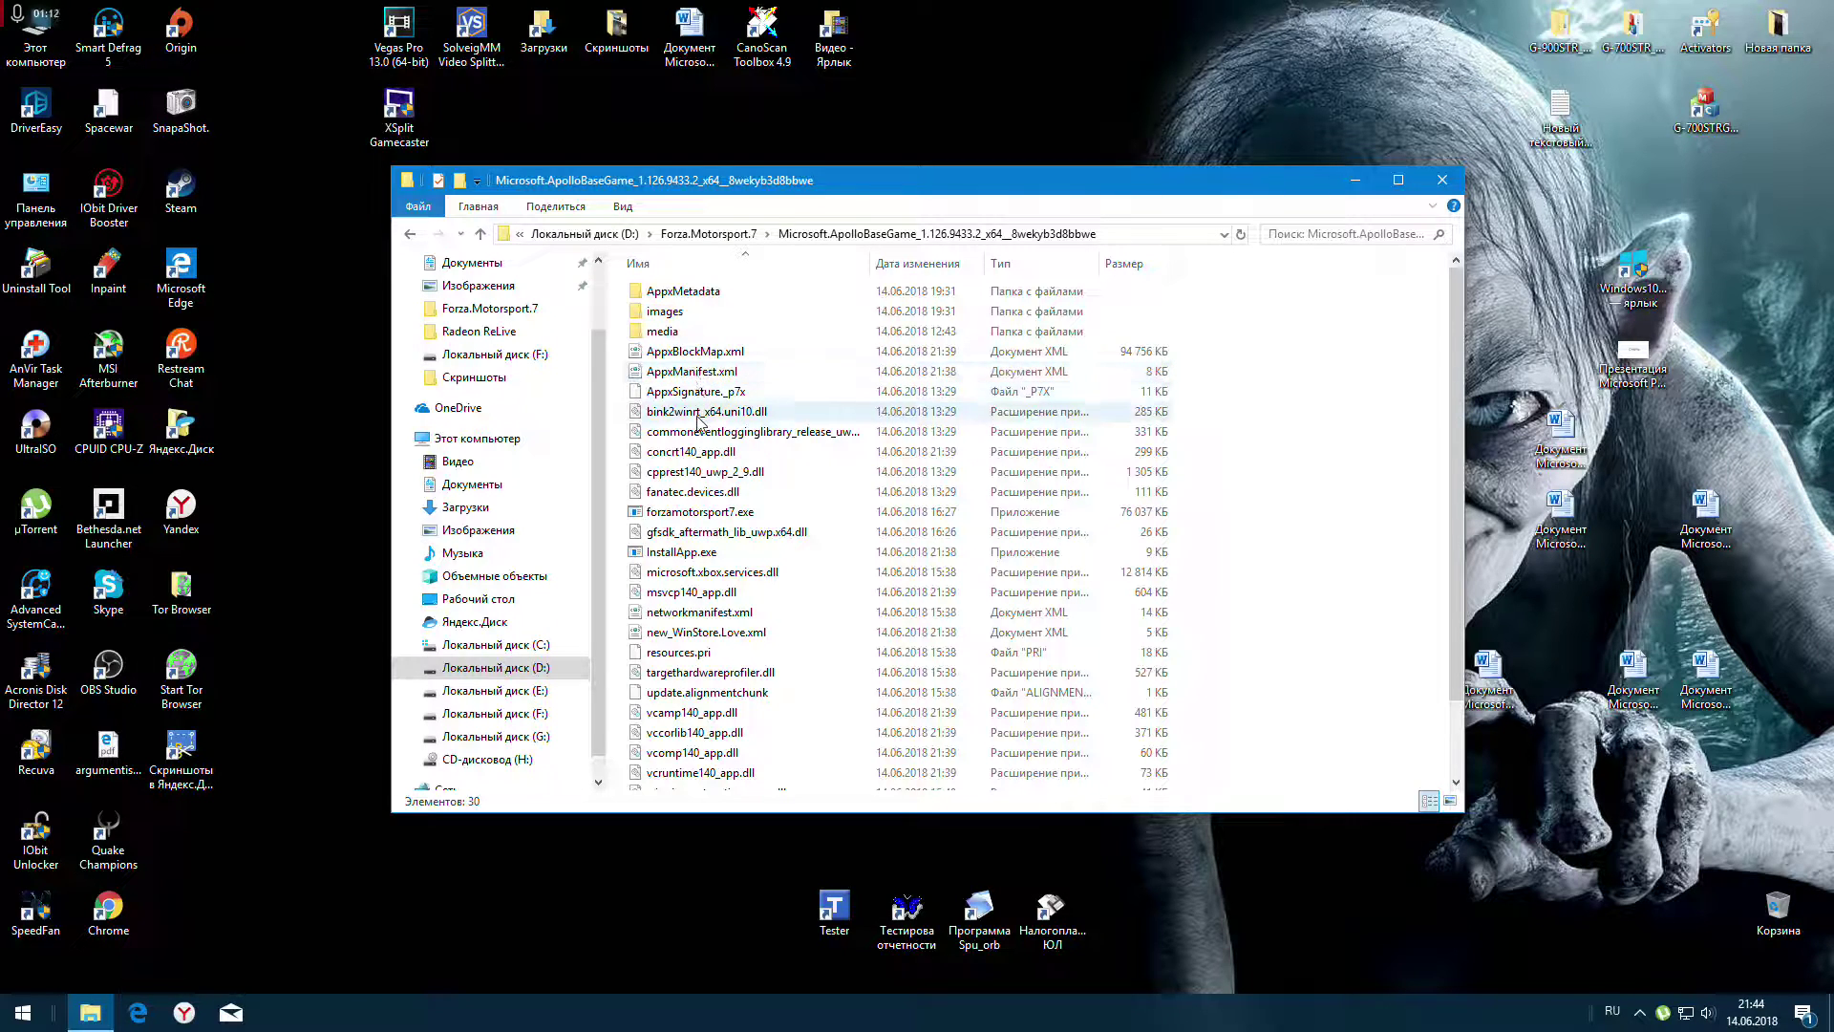
{"action": "double_click", "coordinate": [698, 553]}
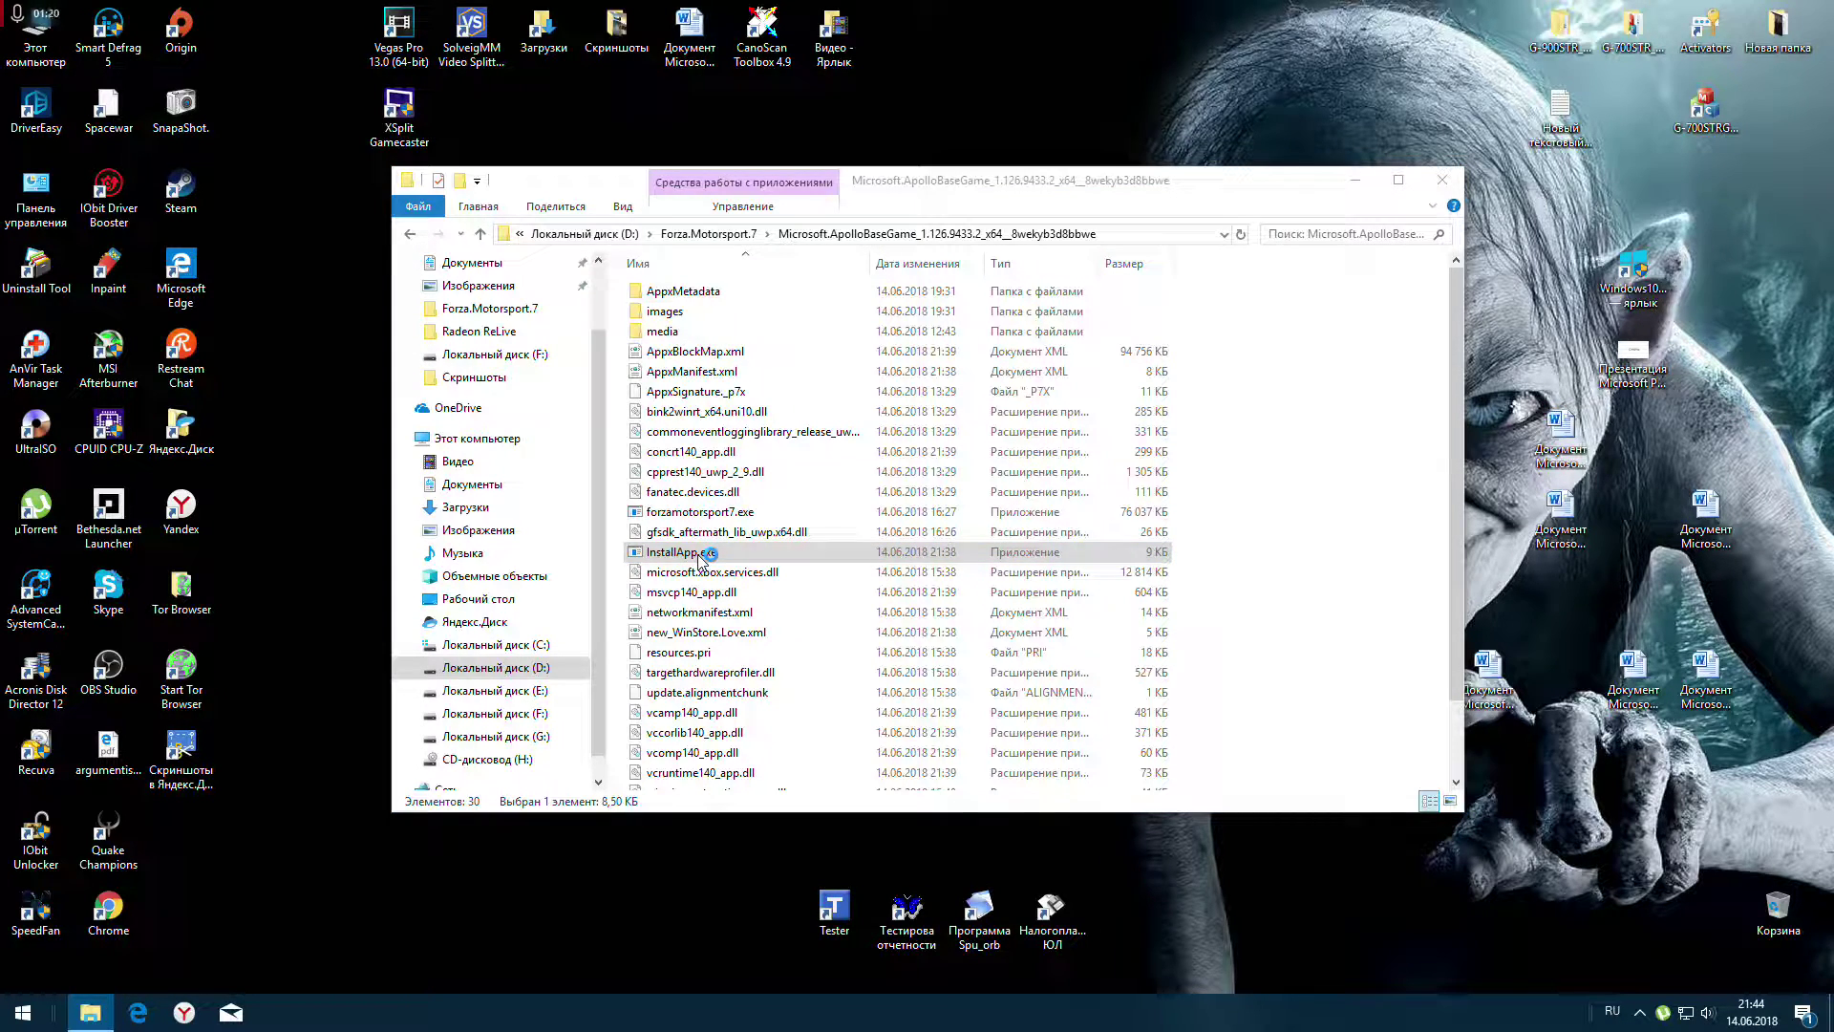
{"action": "left_click", "coordinate": [780, 447]}
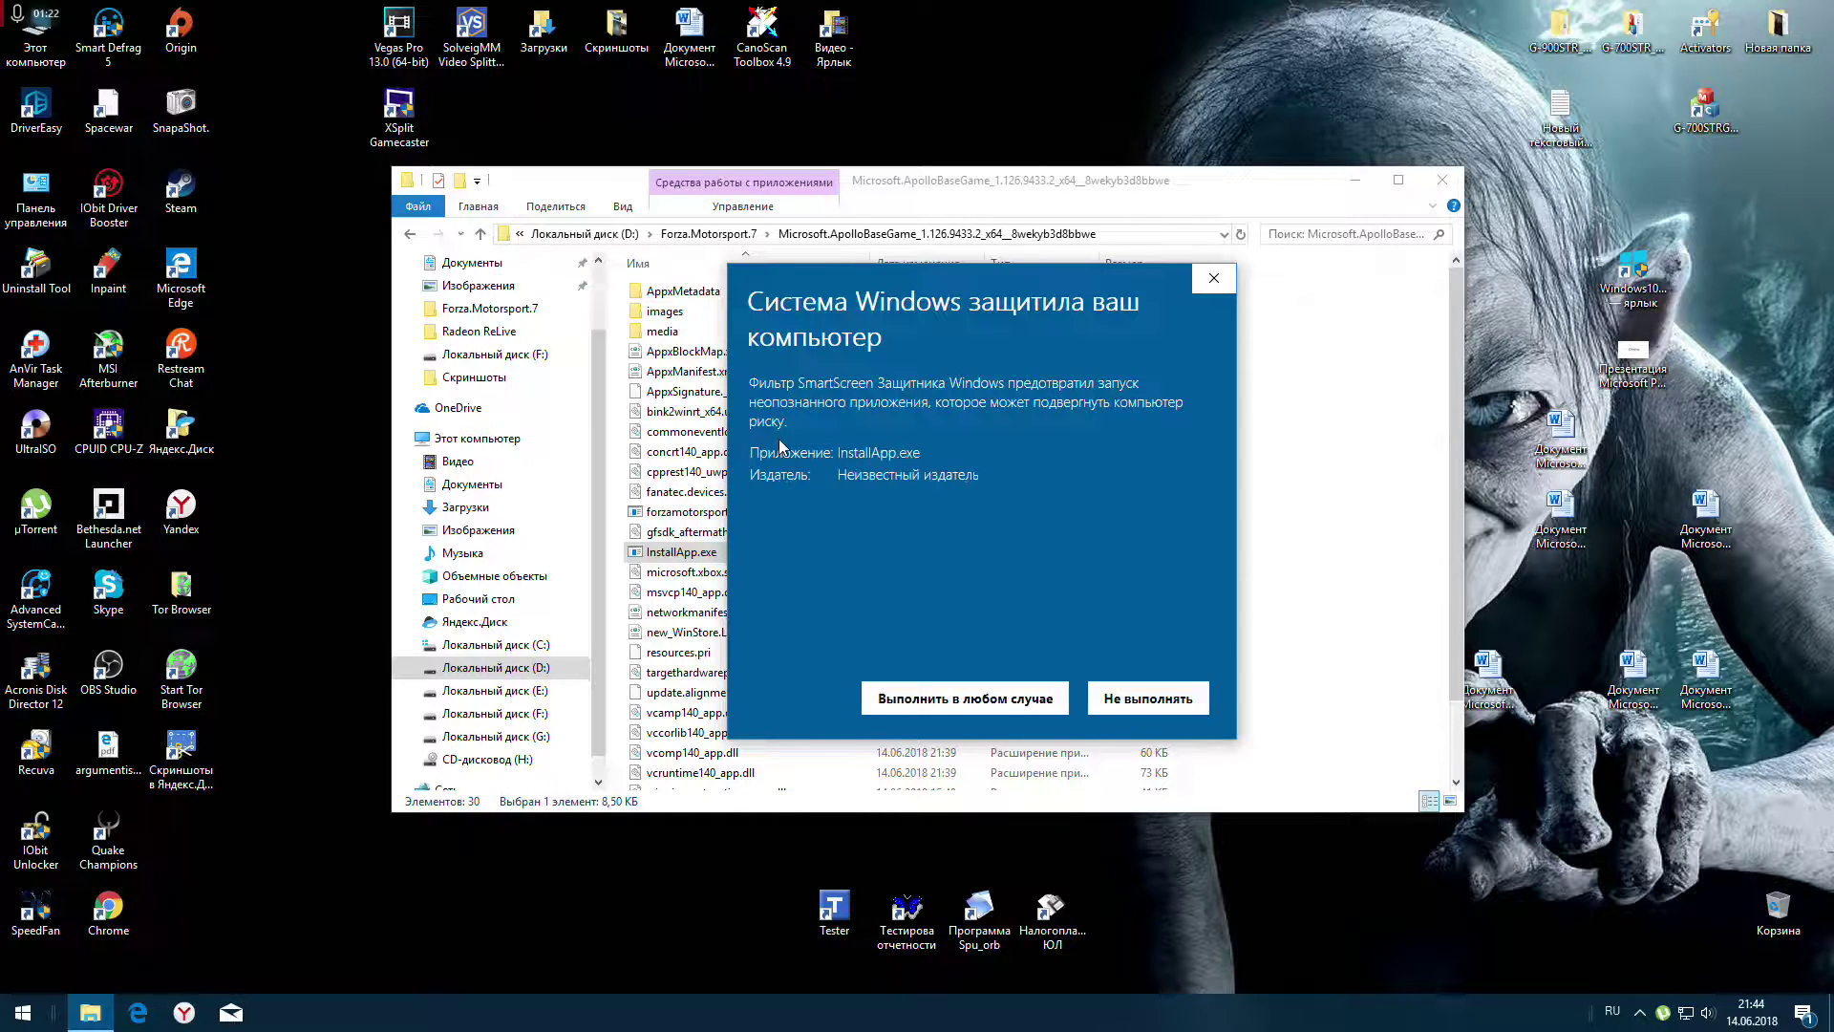
{"action": "left_click", "coordinate": [950, 696]}
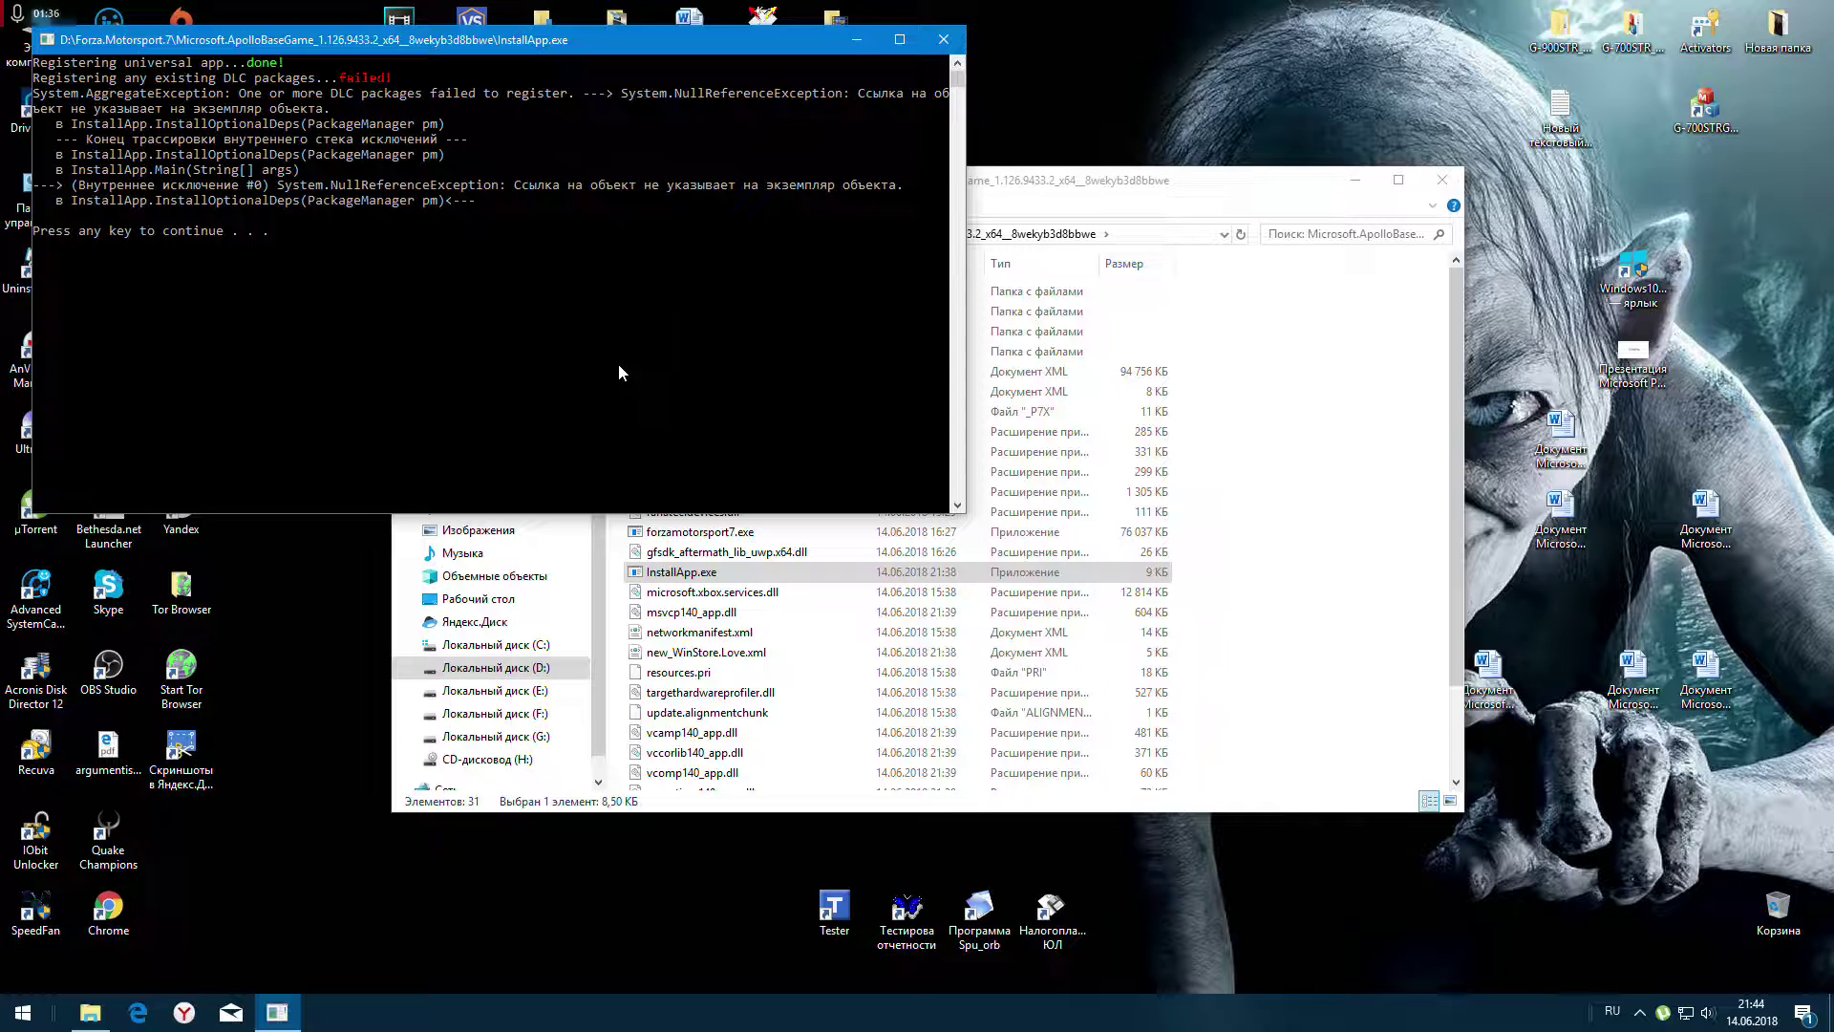
{"action": "key", "text": "Return"}
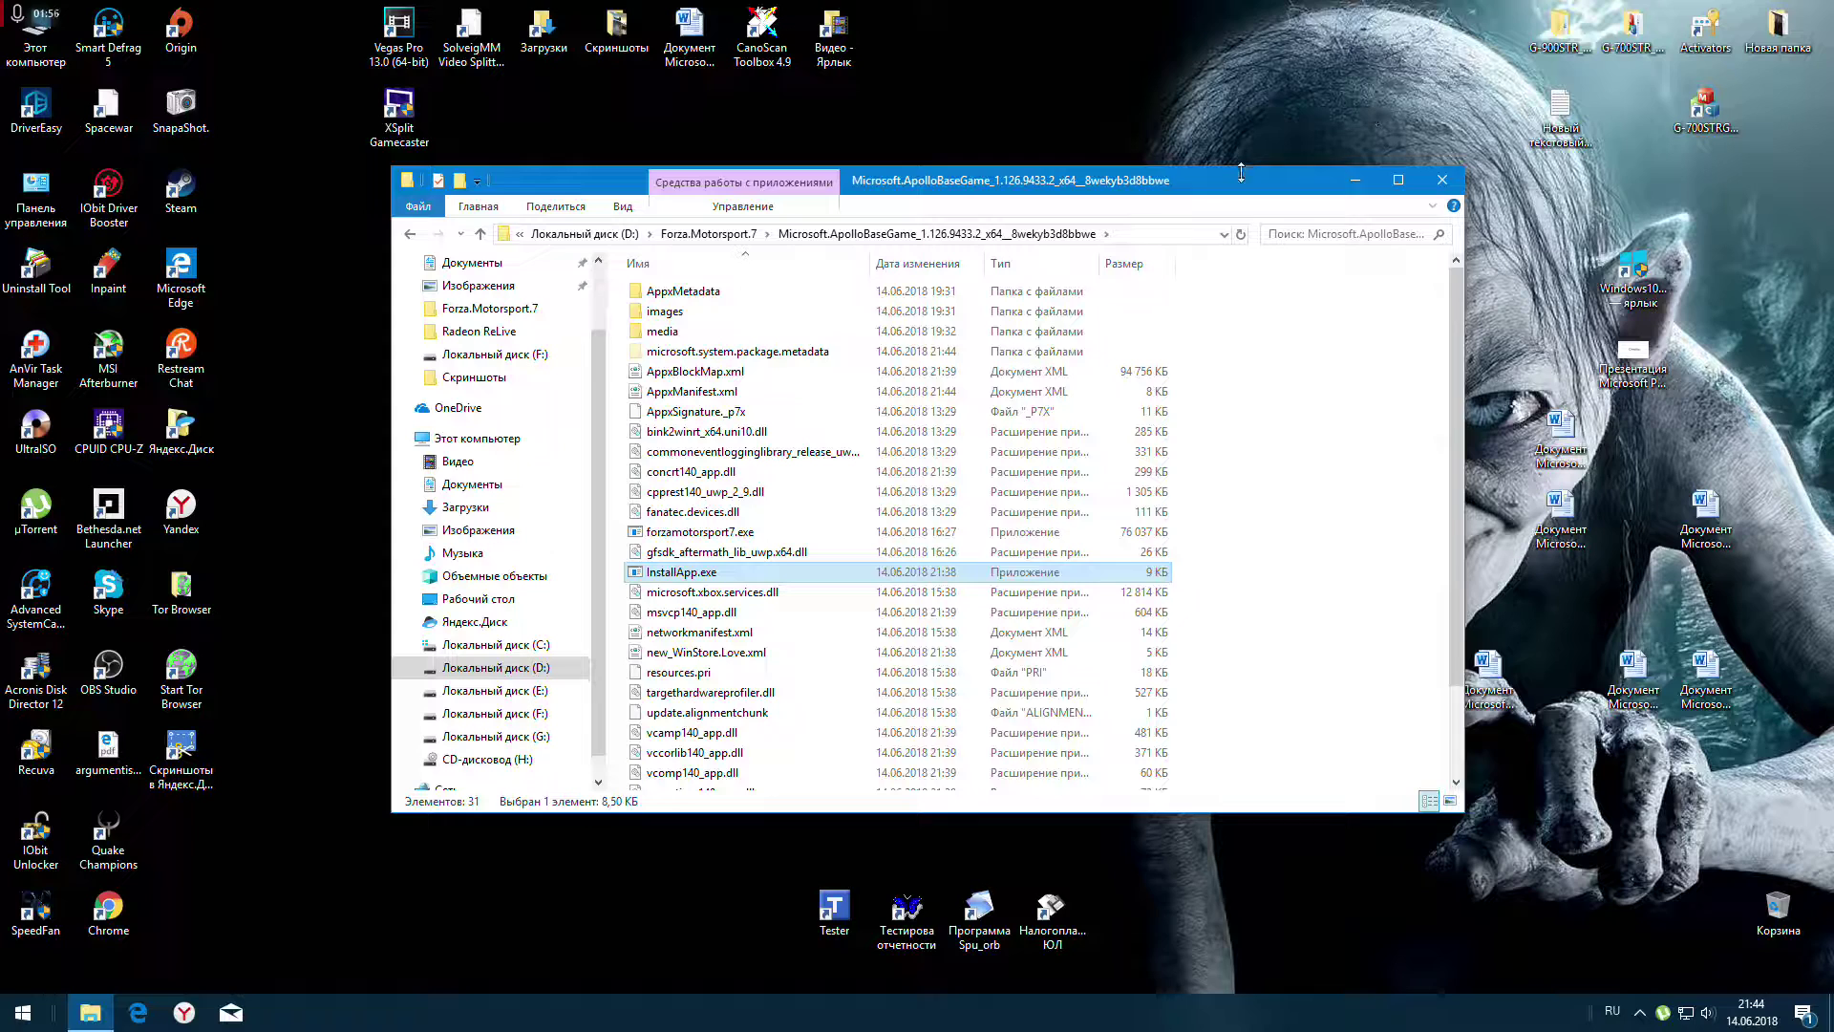
{"action": "left_click", "coordinate": [1446, 180]}
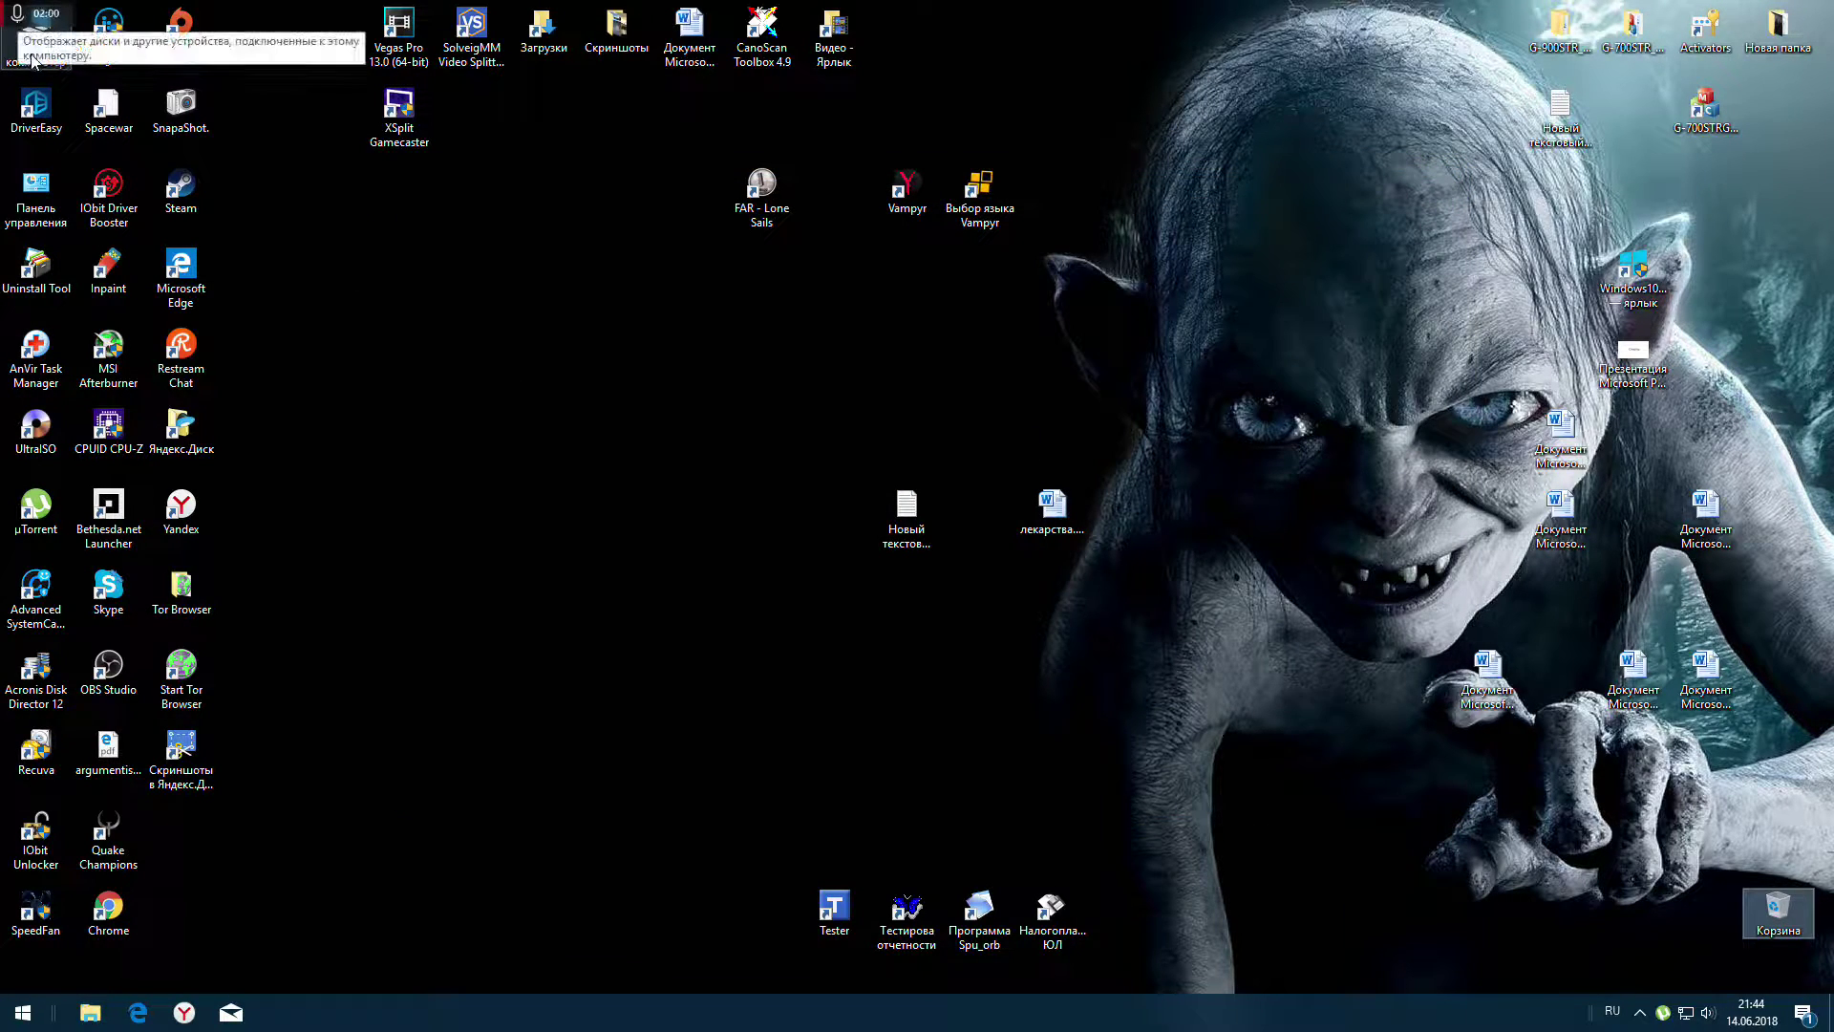
Launch Forza Motorsport 7 from the recently added apps and maximize its window
{"action": "double_click", "coordinate": [34, 63]}
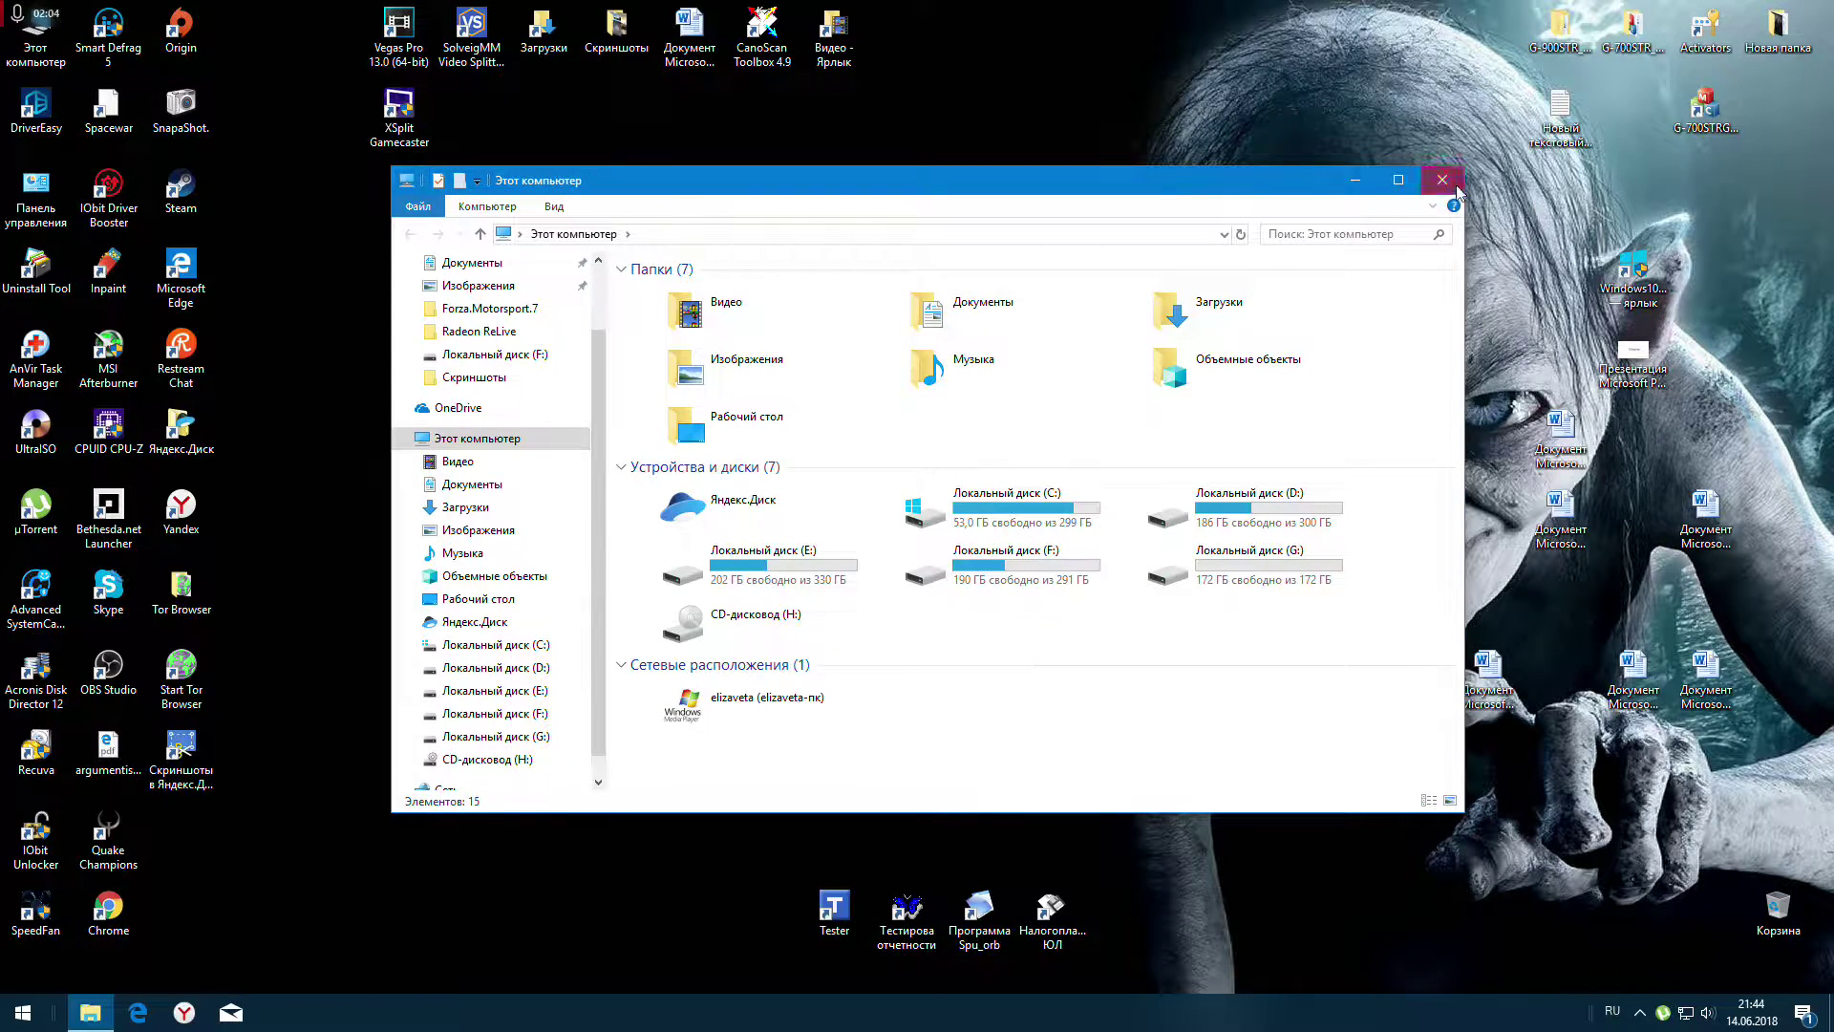
{"action": "left_click", "coordinate": [1446, 182]}
{"action": "left_click", "coordinate": [23, 1014]}
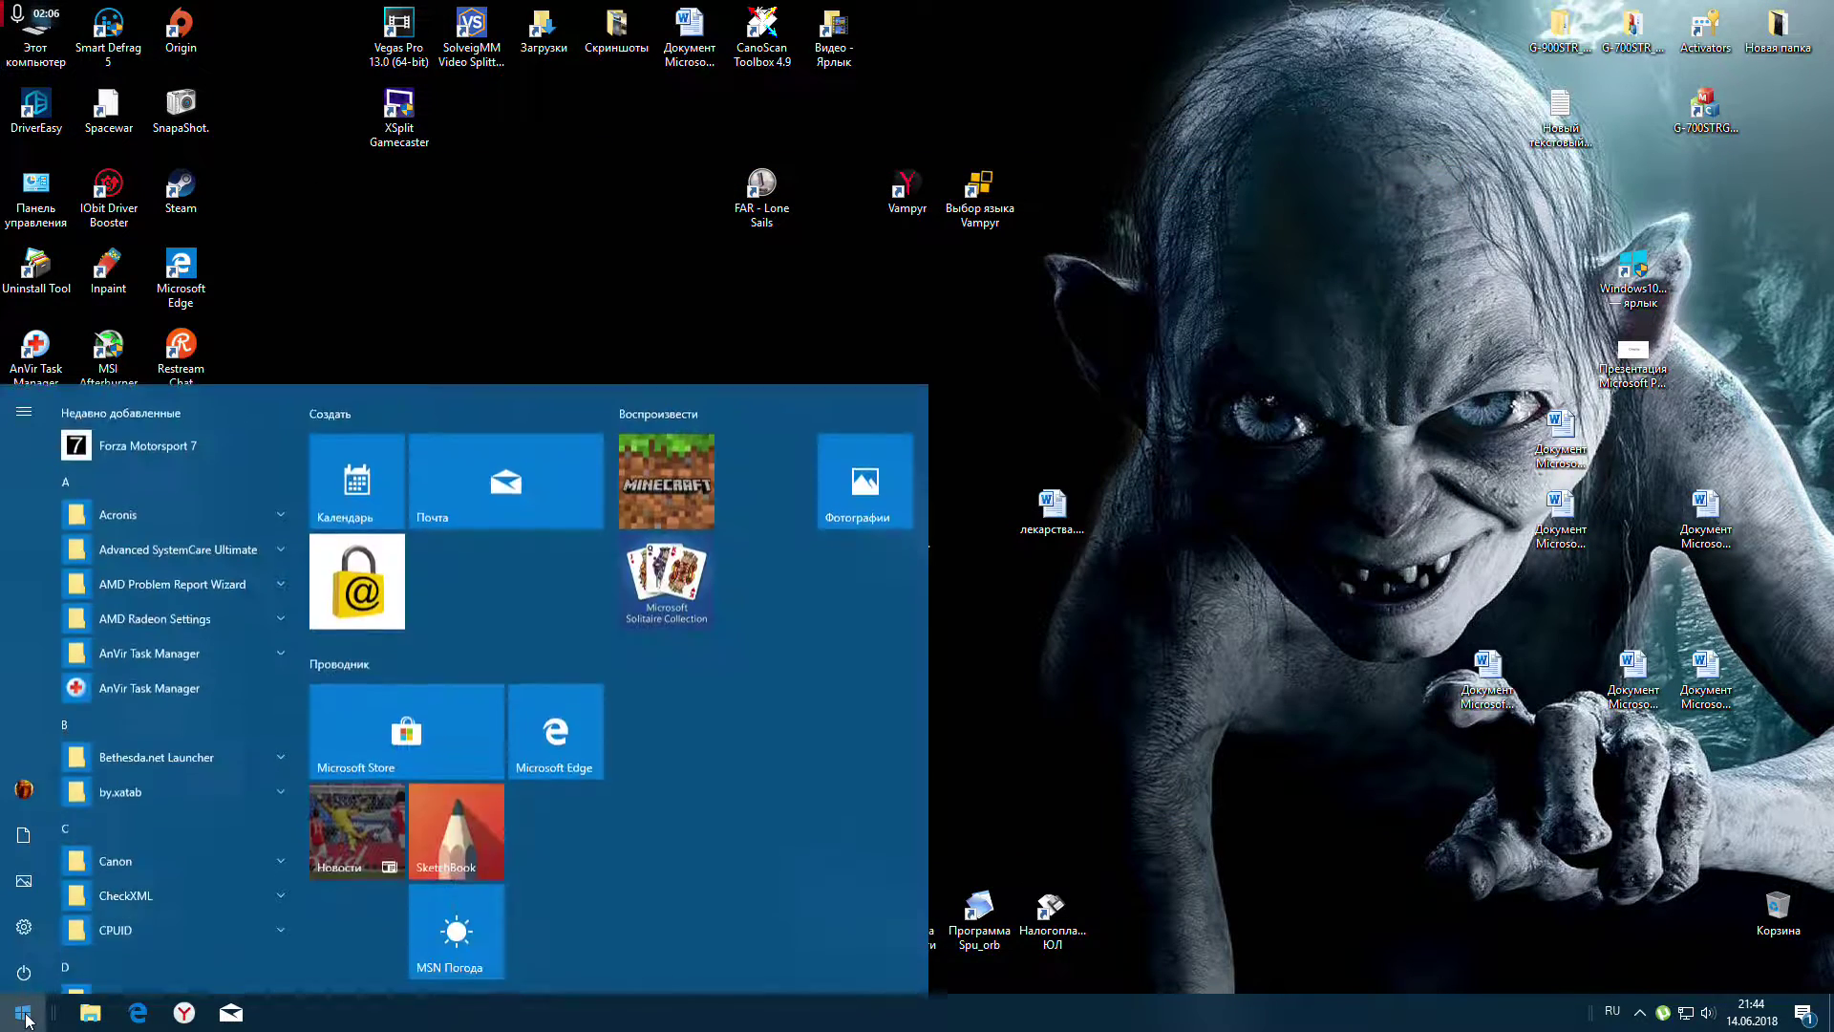
{"action": "left_click", "coordinate": [101, 451]}
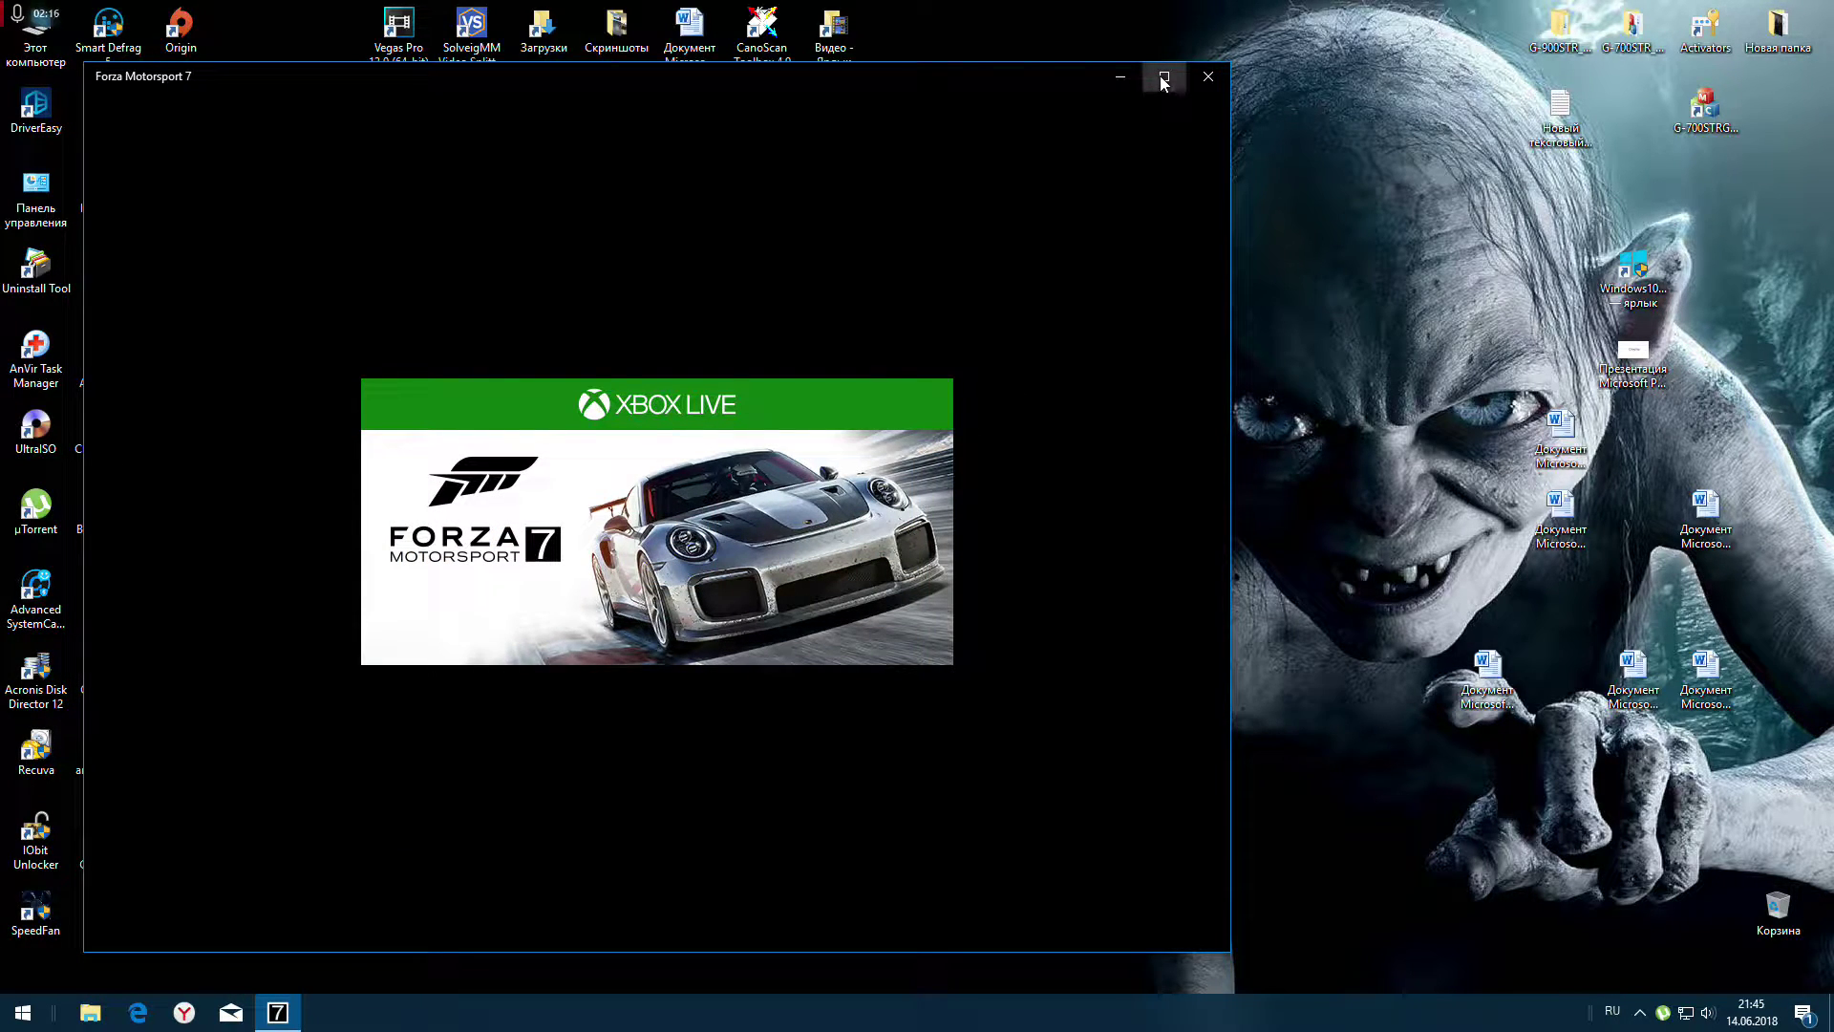
{"action": "left_click", "coordinate": [1163, 79]}
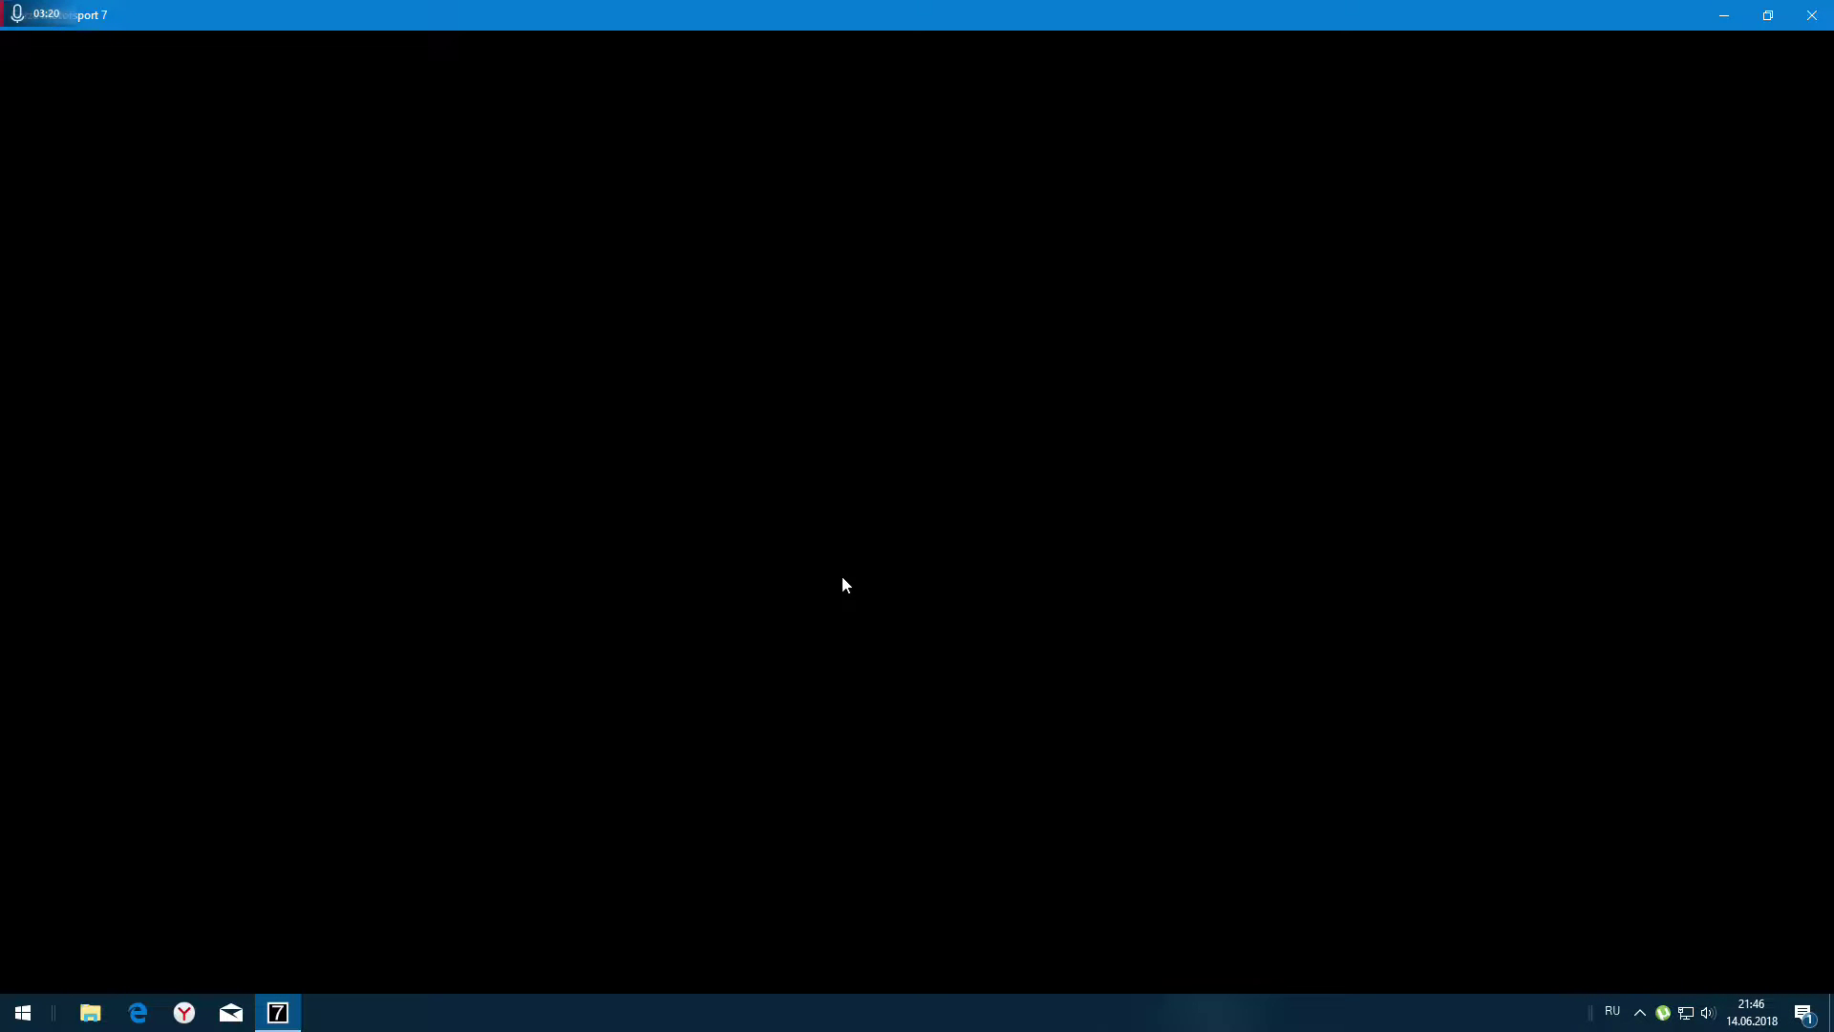
{"action": "left_click_drag", "start_coordinate": [1034, 10], "coordinate": [893, 88]}
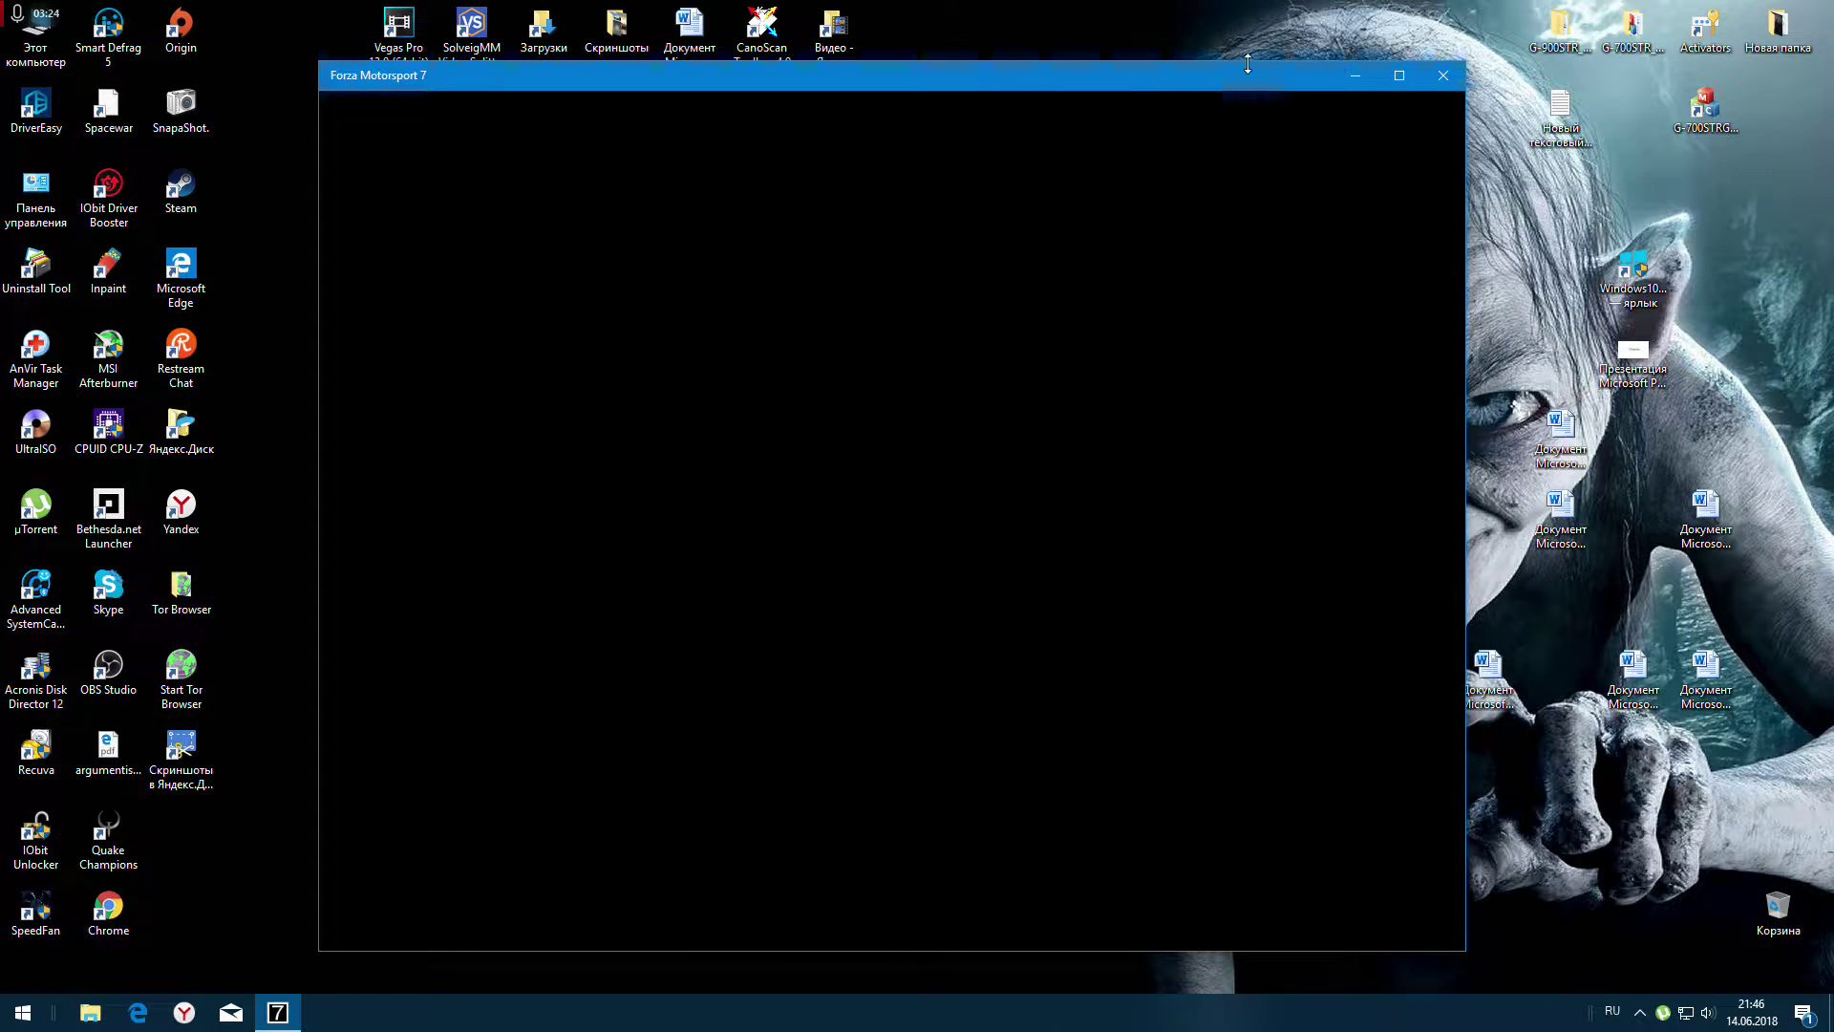
{"action": "double_click", "coordinate": [1401, 78]}
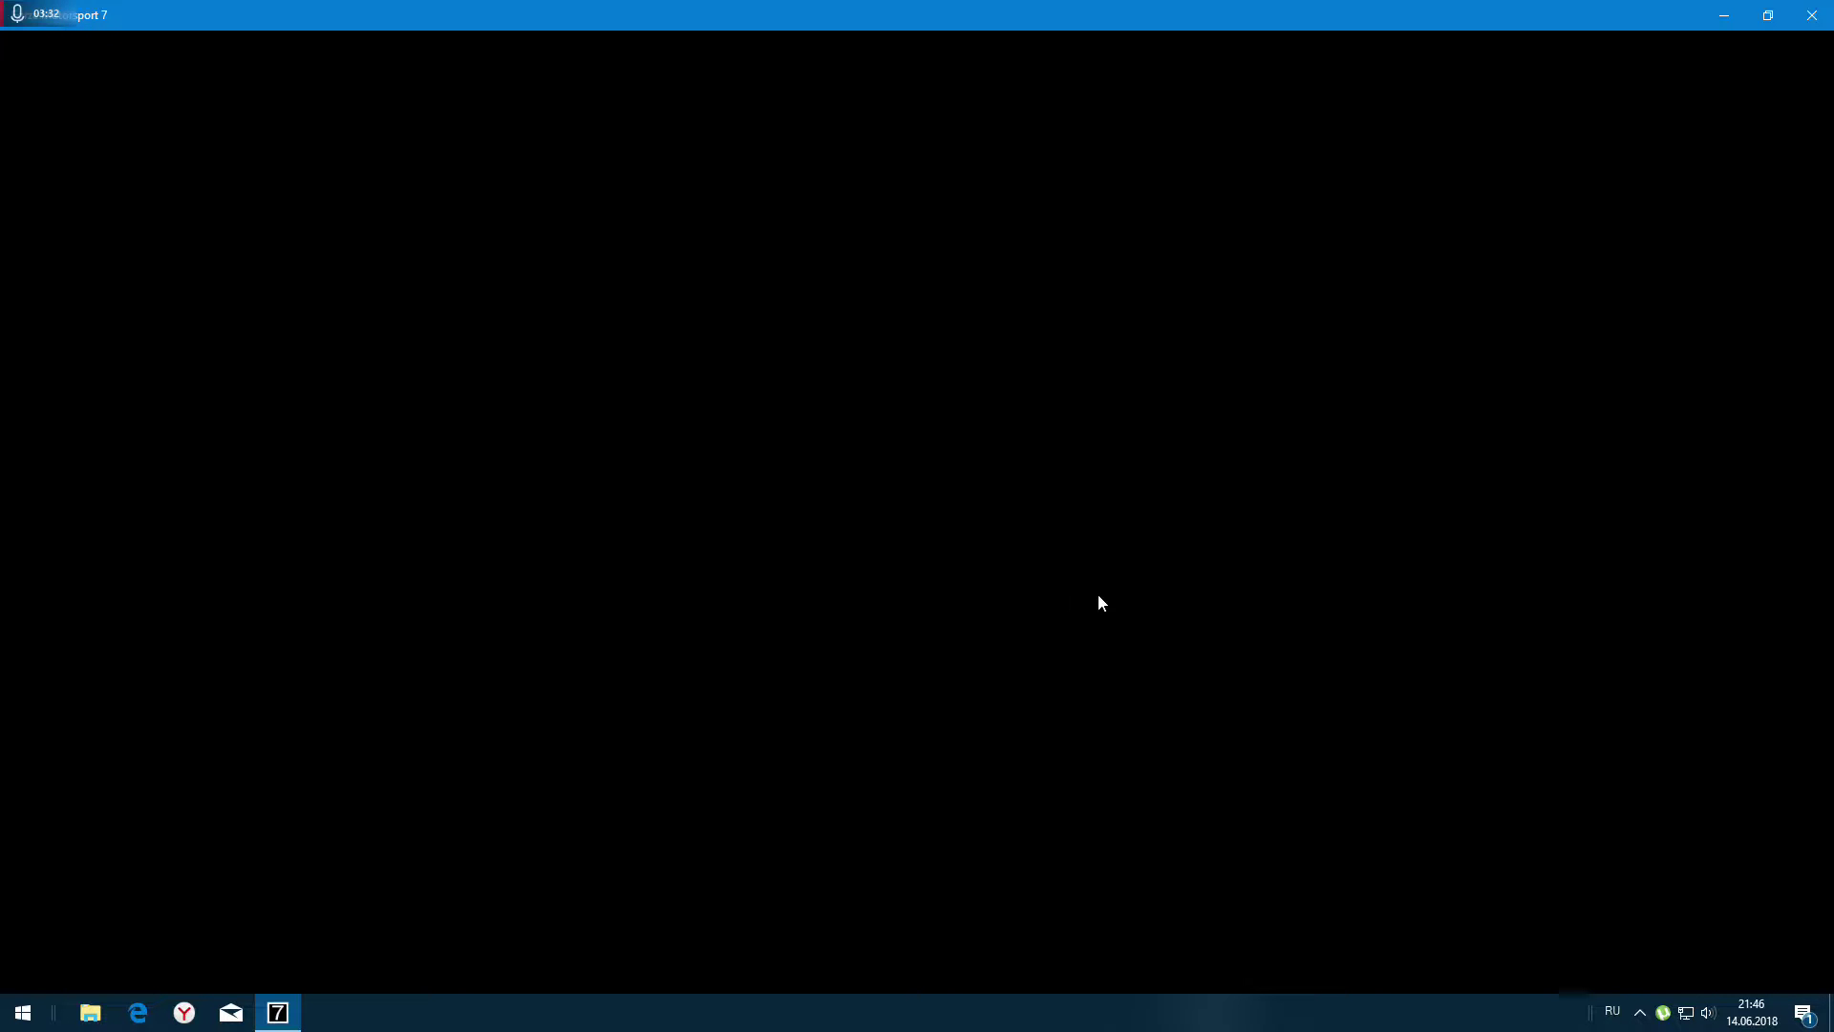
Examine the running processes and the performance graphs in Task Manager while the game loads
{"action": "right_click", "coordinate": [984, 1010]}
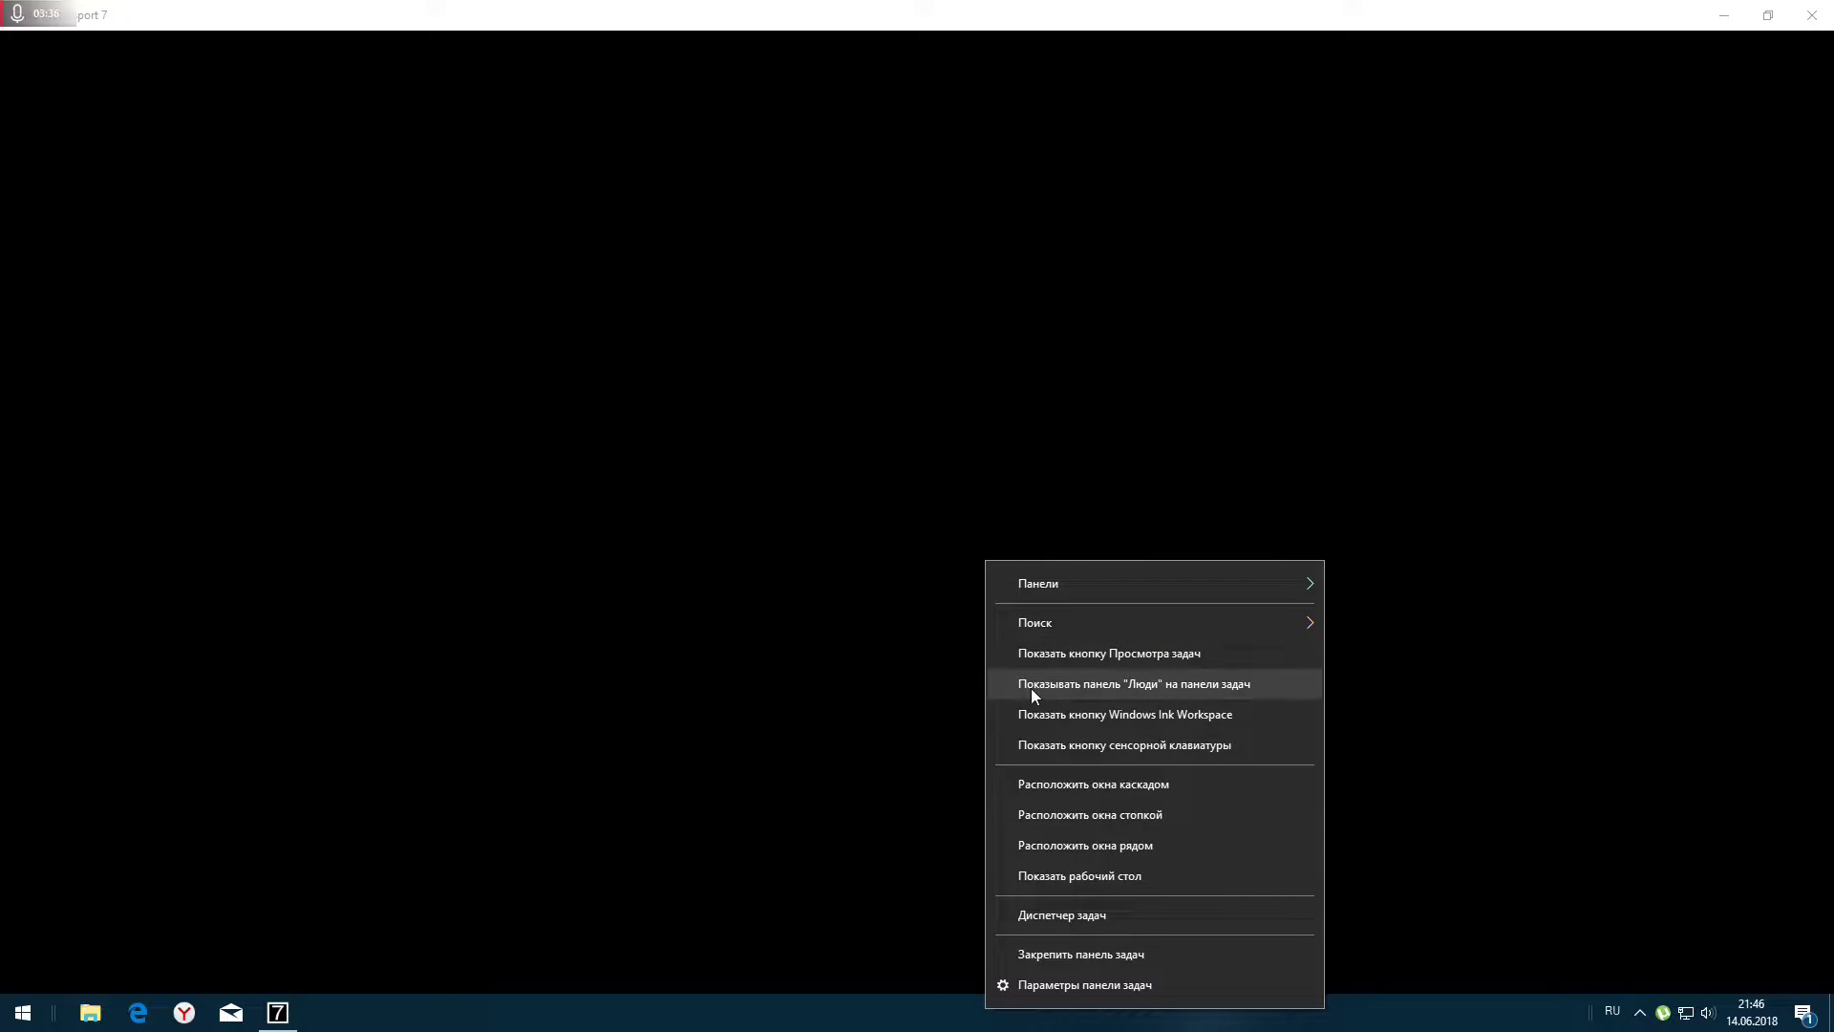
{"action": "left_click", "coordinate": [1034, 915]}
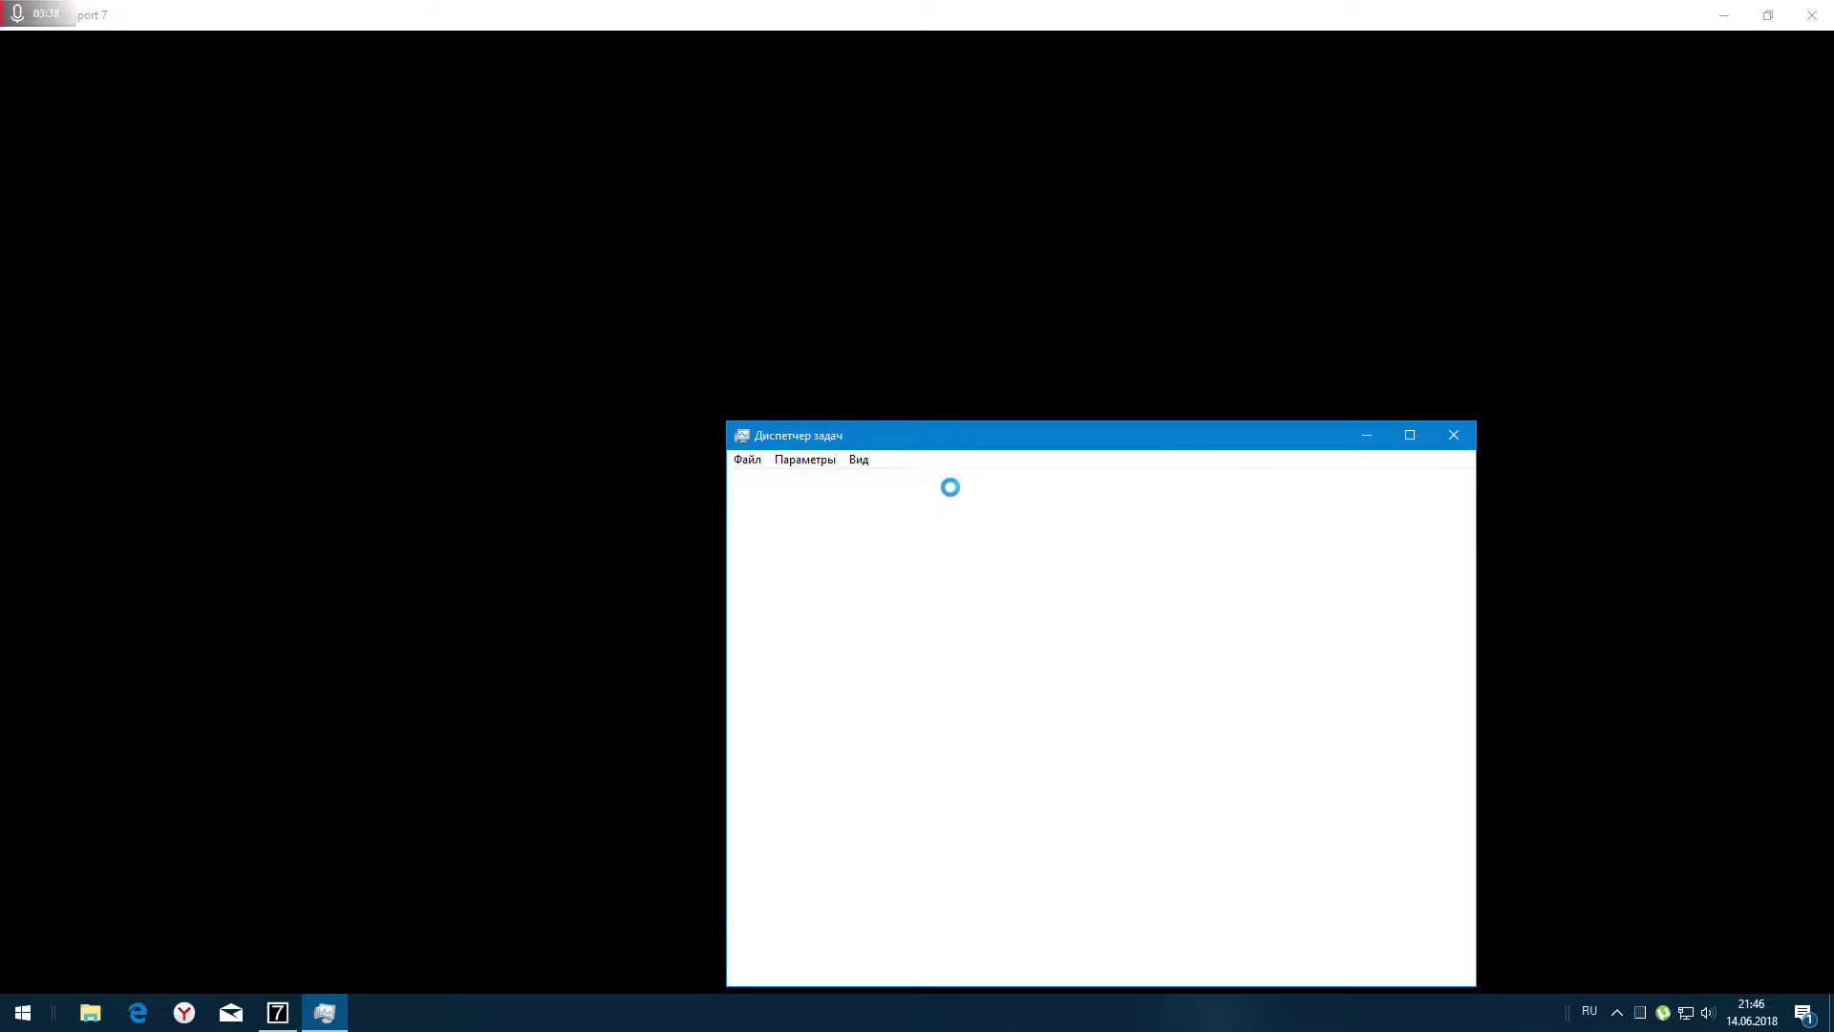
{"action": "scroll", "coordinate": [908, 692], "scroll_direction": "down", "scroll_amount": 5}
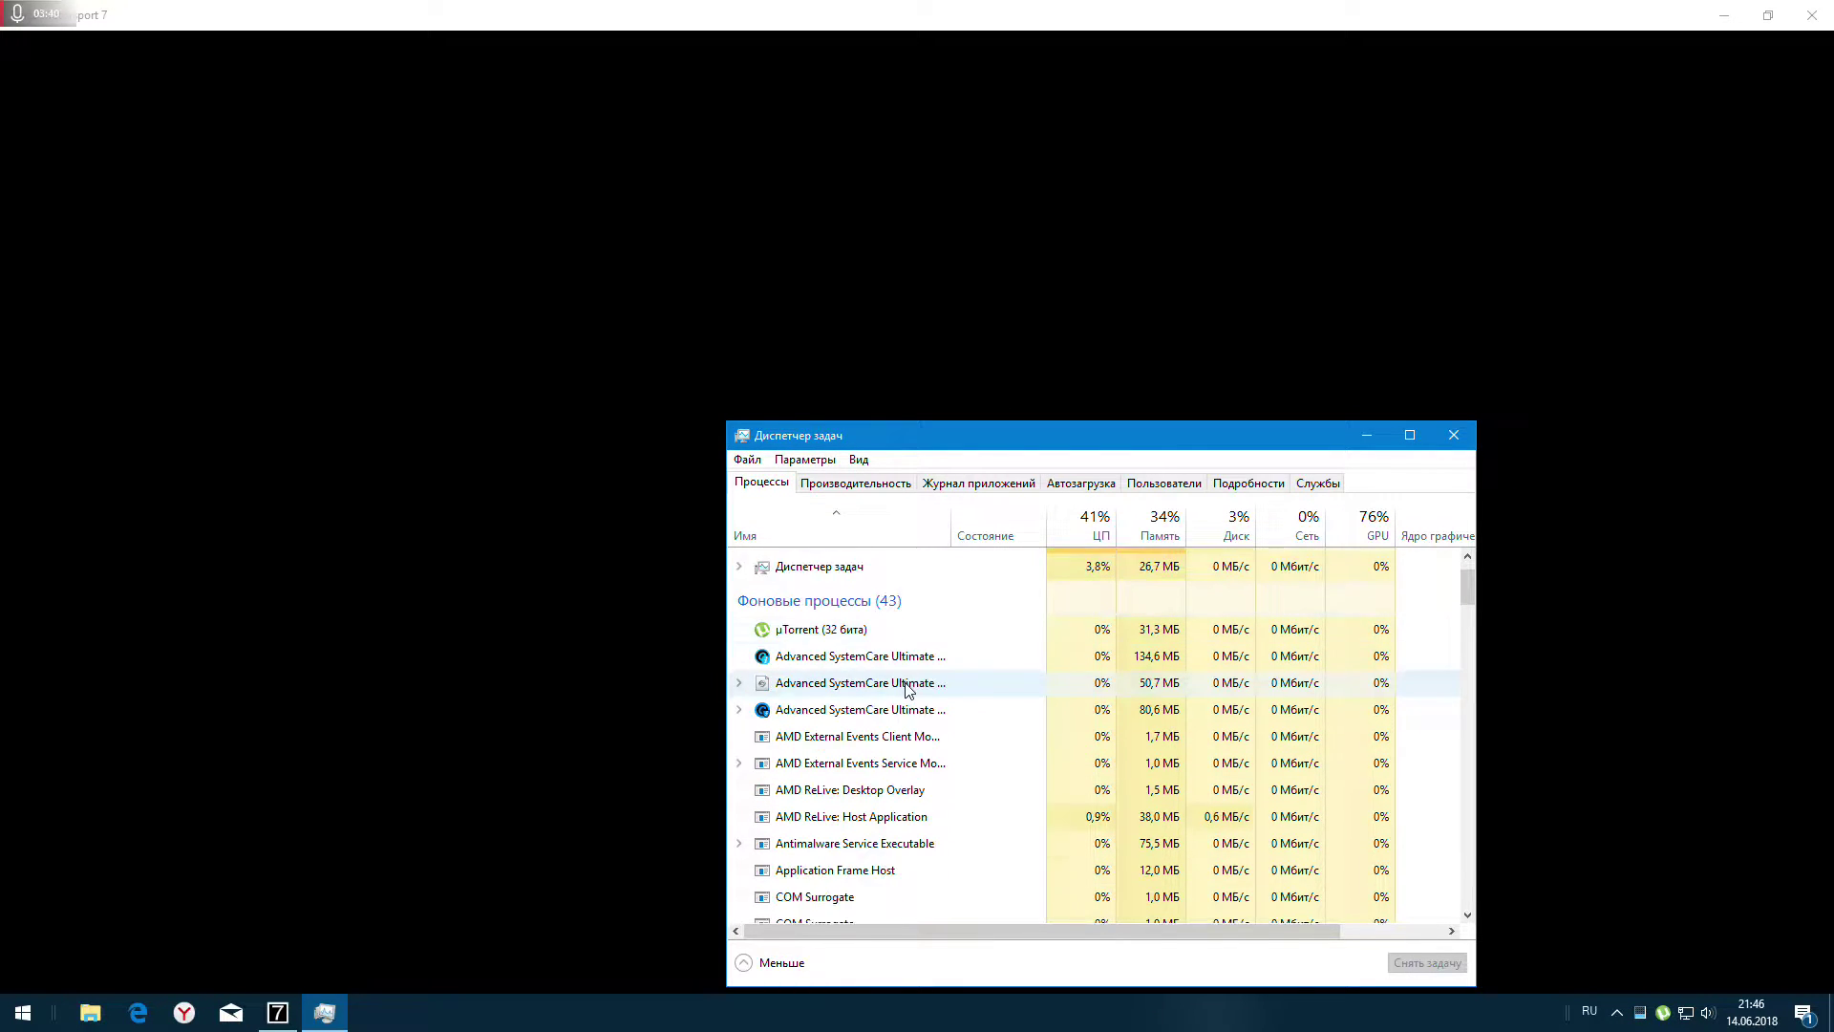
{"action": "scroll", "coordinate": [907, 689], "scroll_direction": "down", "scroll_amount": 1}
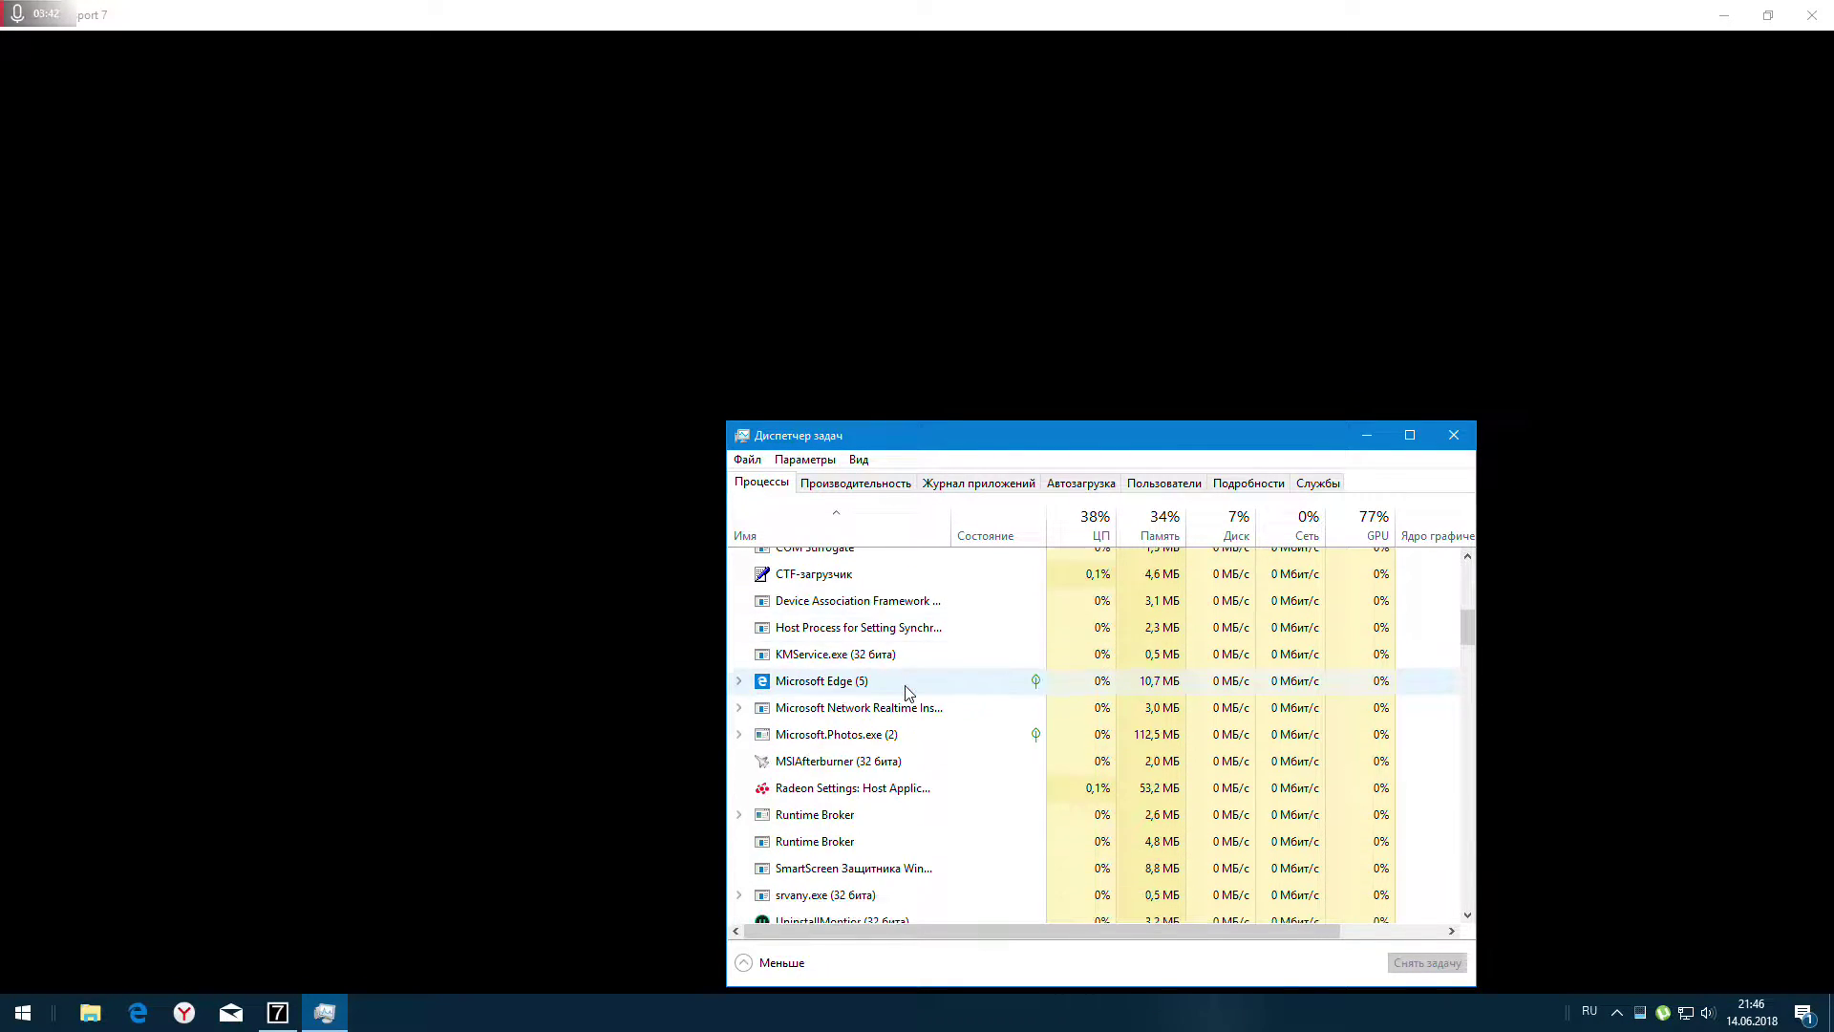
{"action": "scroll", "coordinate": [908, 691], "scroll_direction": "up", "scroll_amount": 2}
{"action": "scroll", "coordinate": [908, 692], "scroll_direction": "up", "scroll_amount": 5}
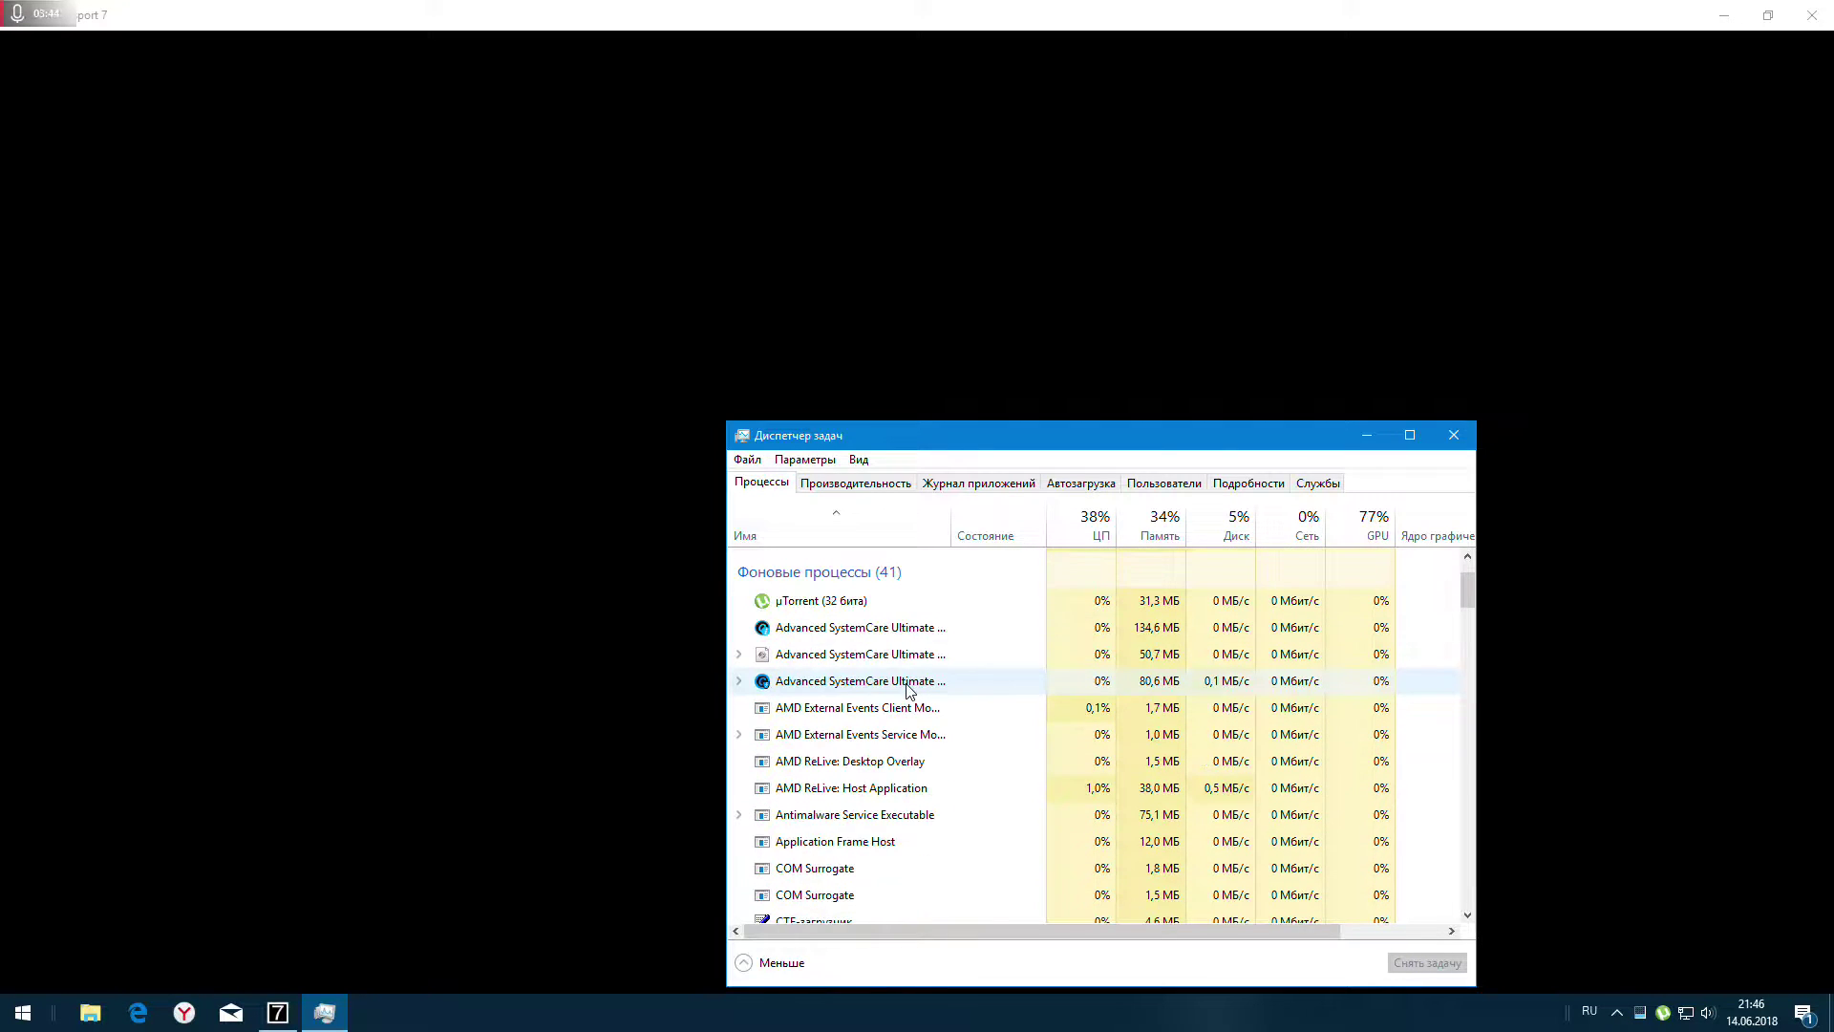
{"action": "left_click", "coordinate": [876, 493]}
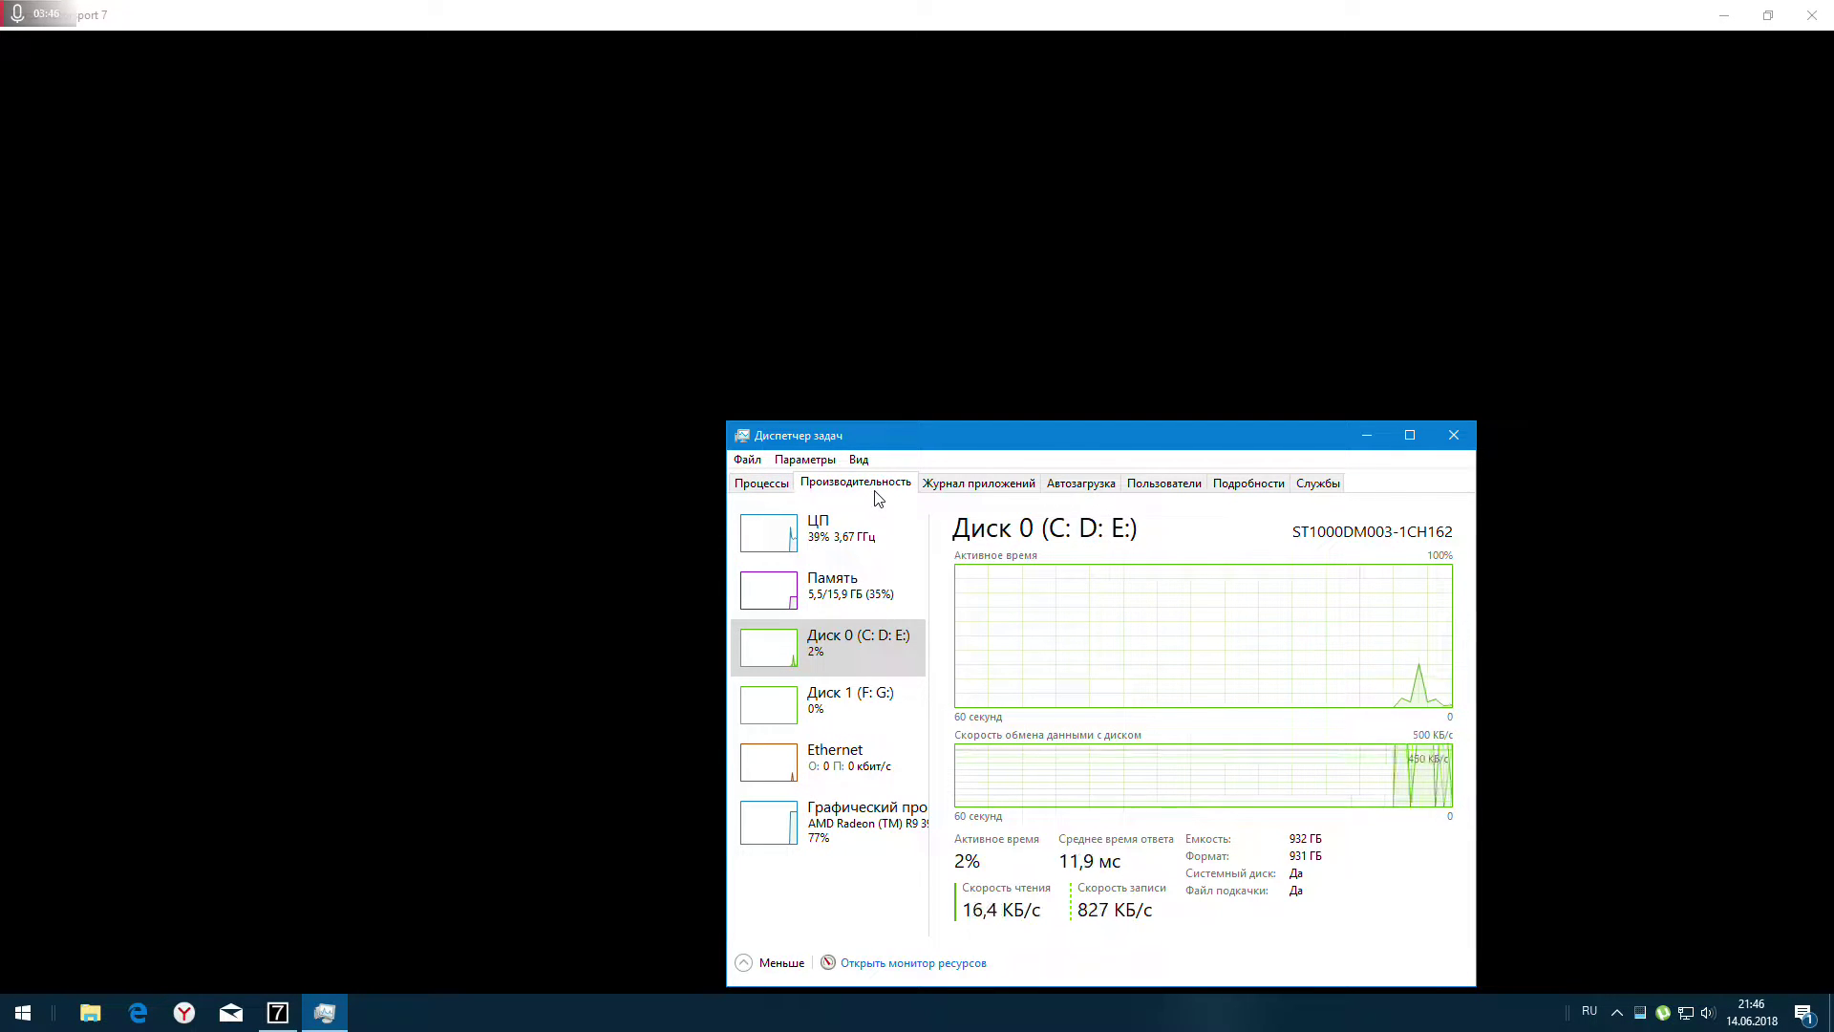
{"action": "left_click", "coordinate": [1453, 444]}
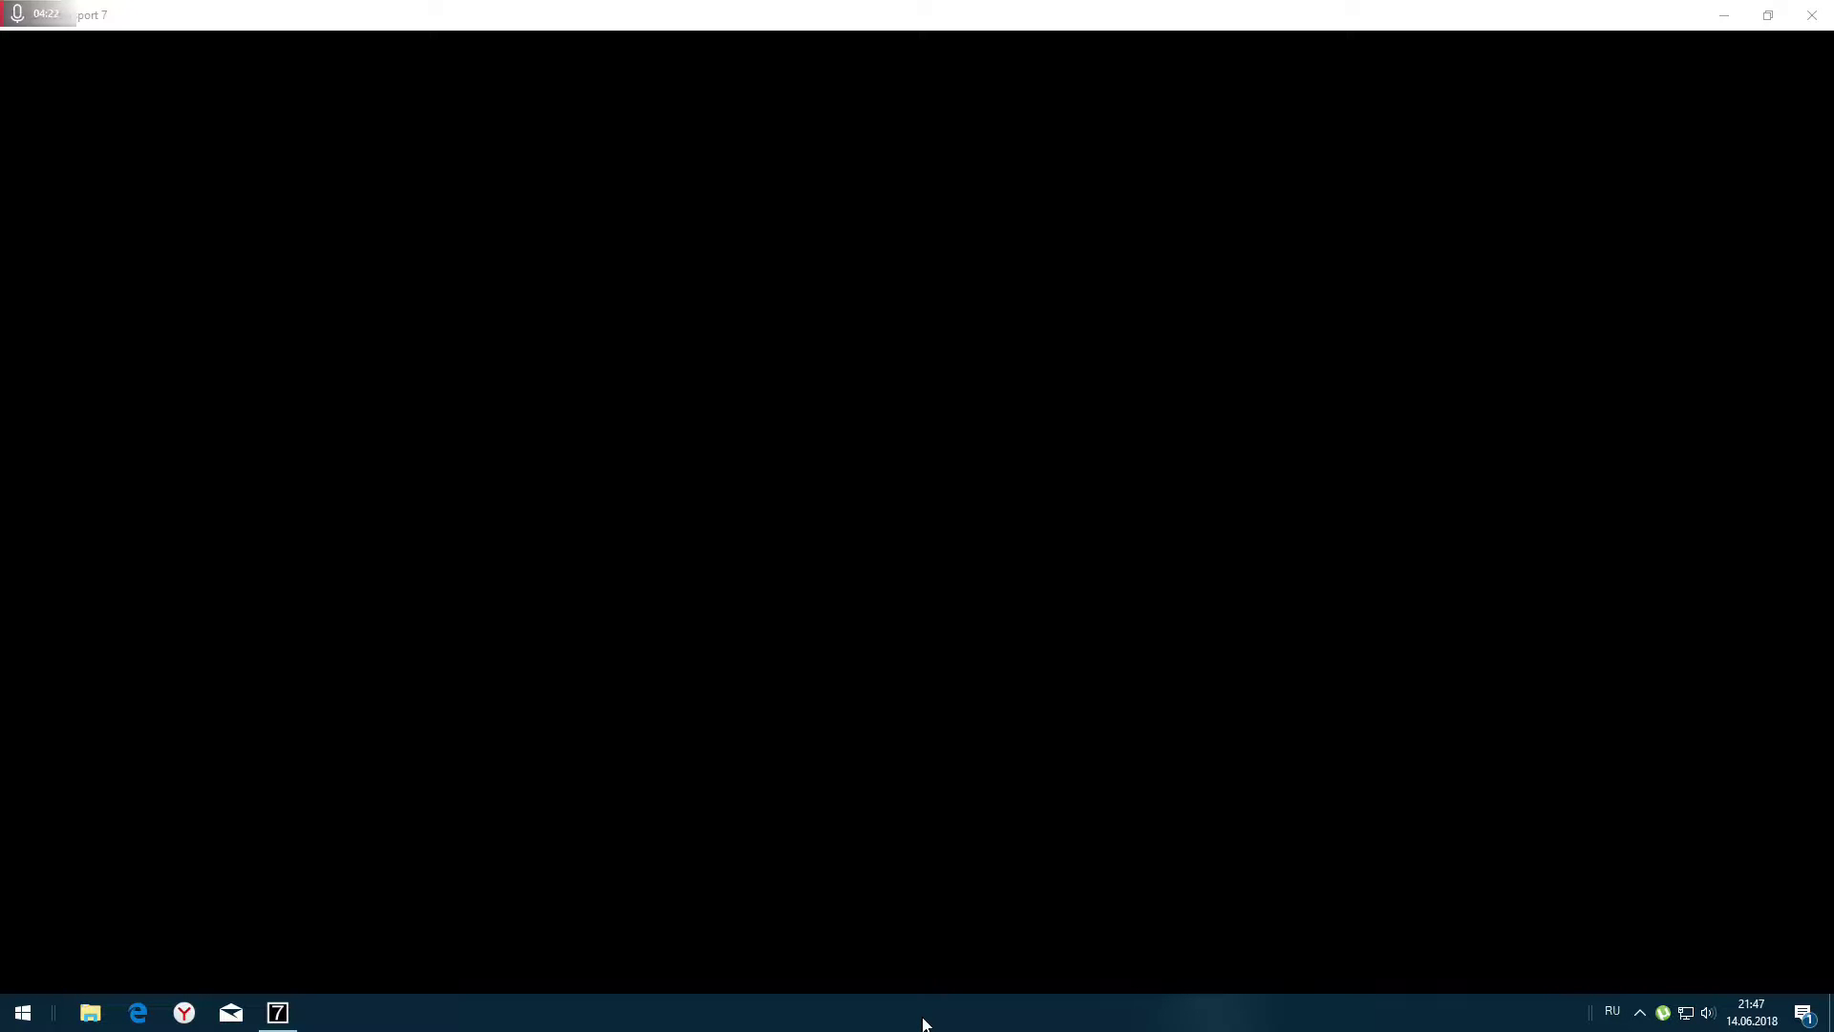
Examine the Forza Motorsport 7 entries among the recently added and alphabetical apps, and return to the game window
{"action": "mouse_move", "coordinate": [276, 1020]}
{"action": "left_click", "coordinate": [24, 1014]}
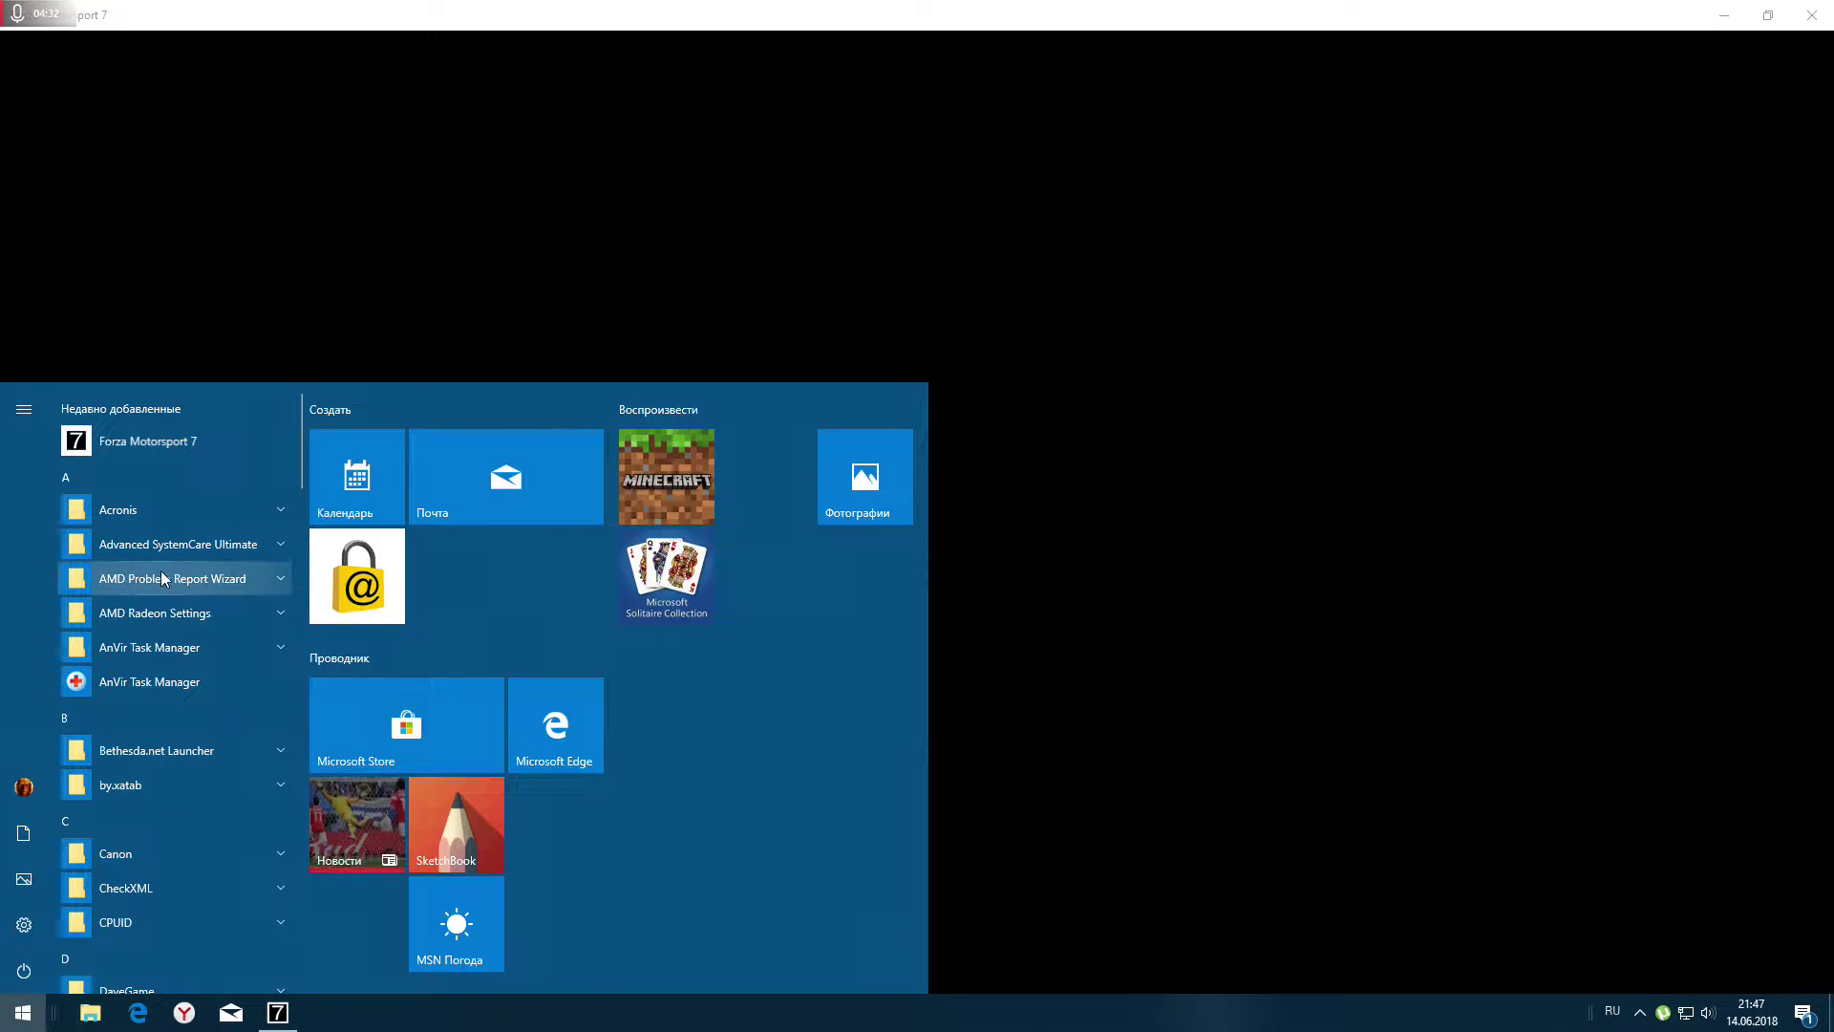
{"action": "scroll", "coordinate": [161, 570], "scroll_direction": "down", "scroll_amount": 2}
{"action": "scroll", "coordinate": [161, 574], "scroll_direction": "down", "scroll_amount": 3}
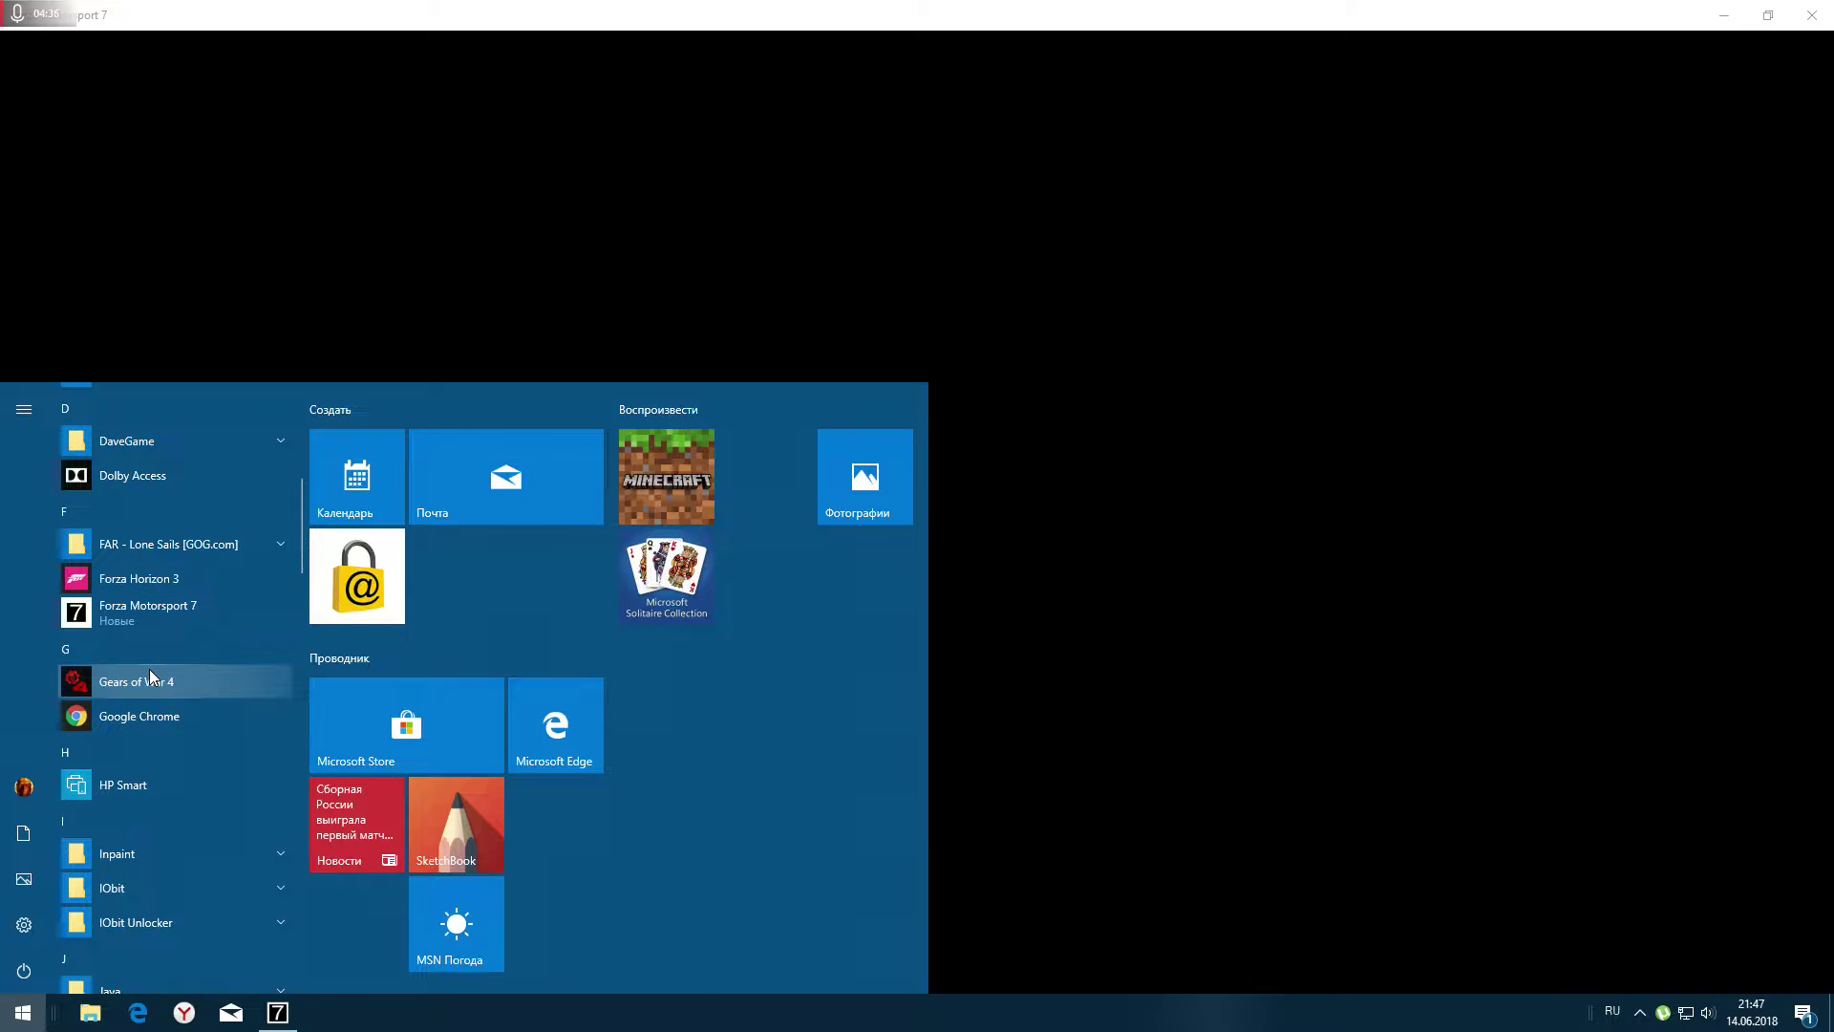
{"action": "scroll", "coordinate": [149, 668], "scroll_direction": "up", "scroll_amount": 5}
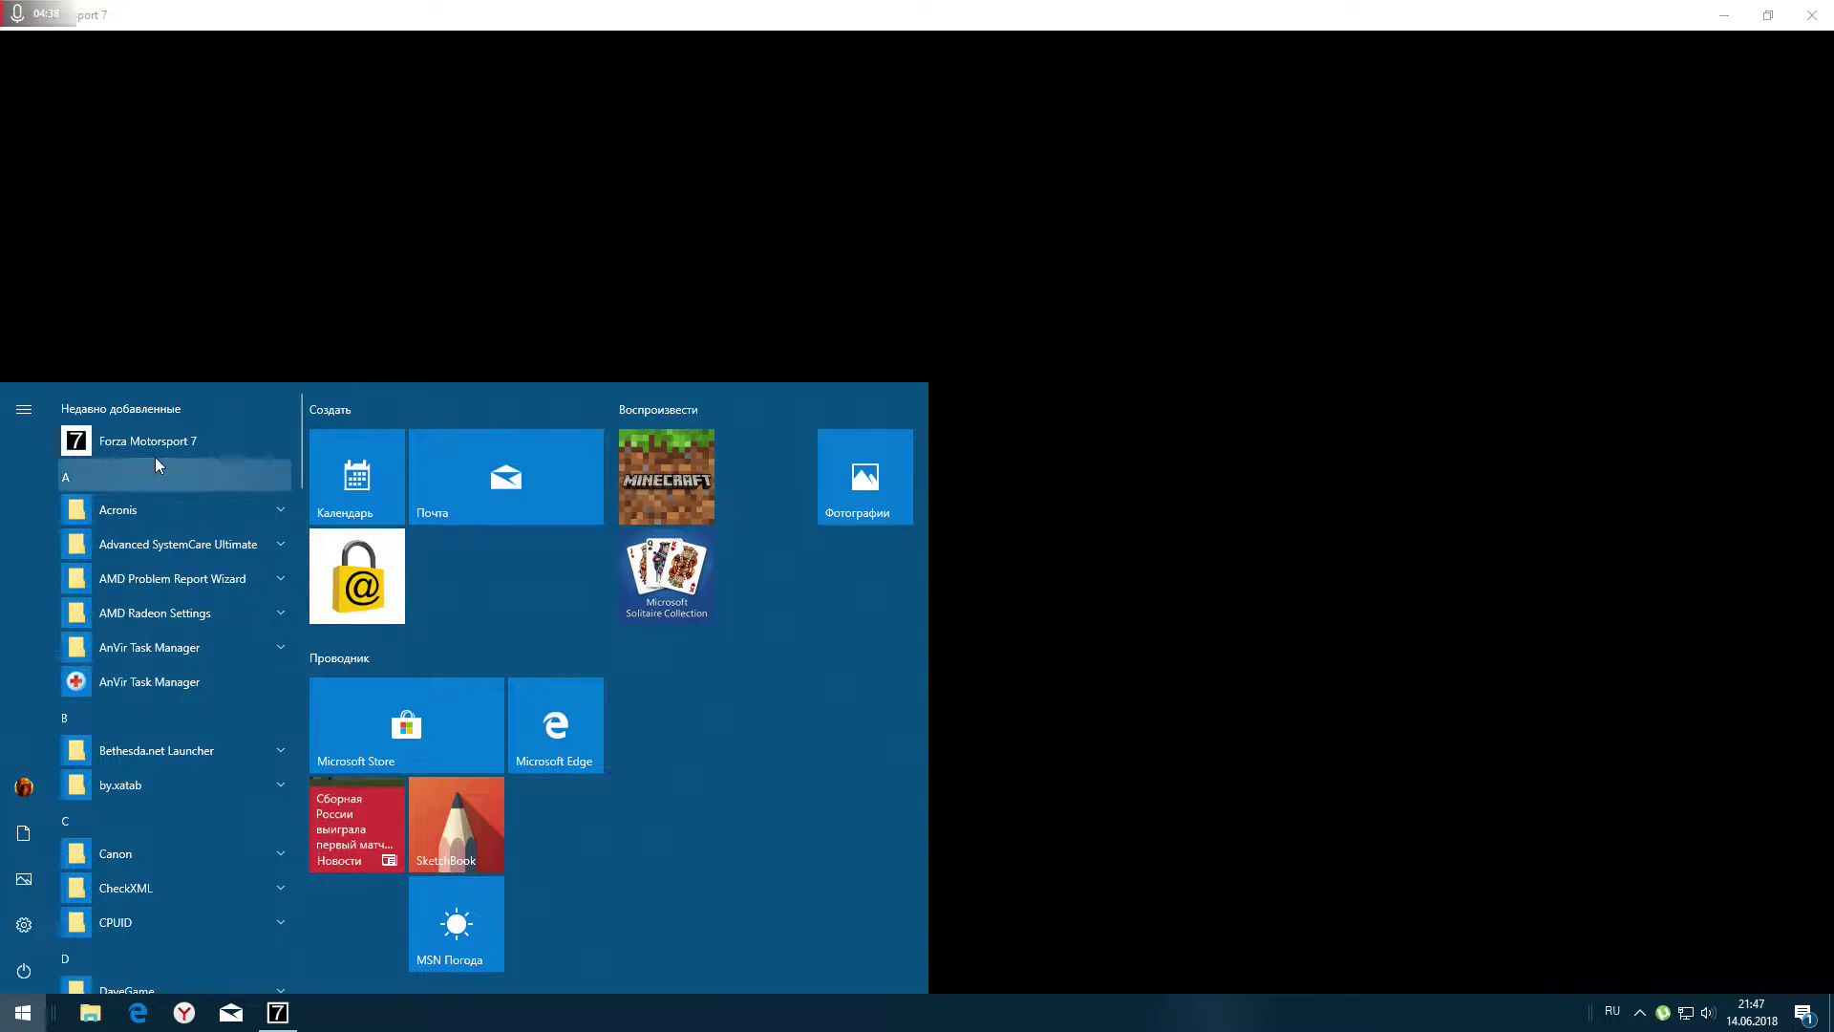
{"action": "scroll", "coordinate": [156, 451], "scroll_direction": "down", "scroll_amount": 4}
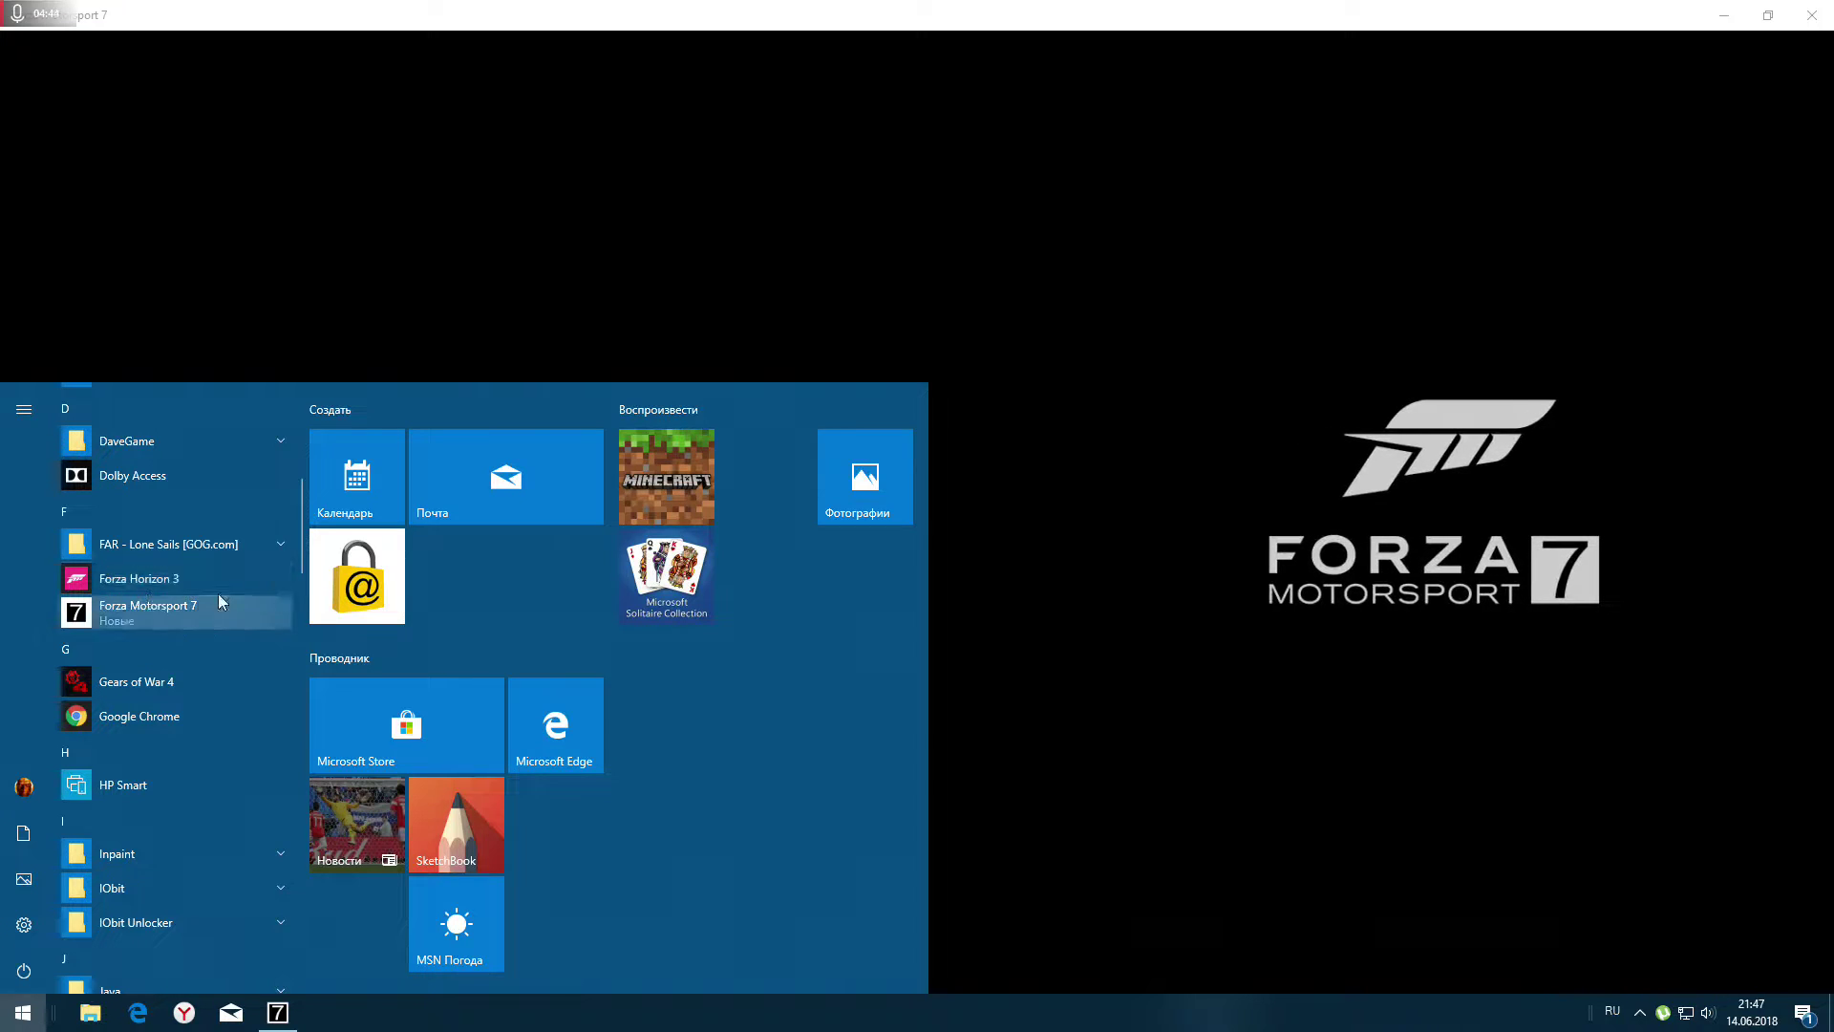
{"action": "left_click", "coordinate": [785, 475]}
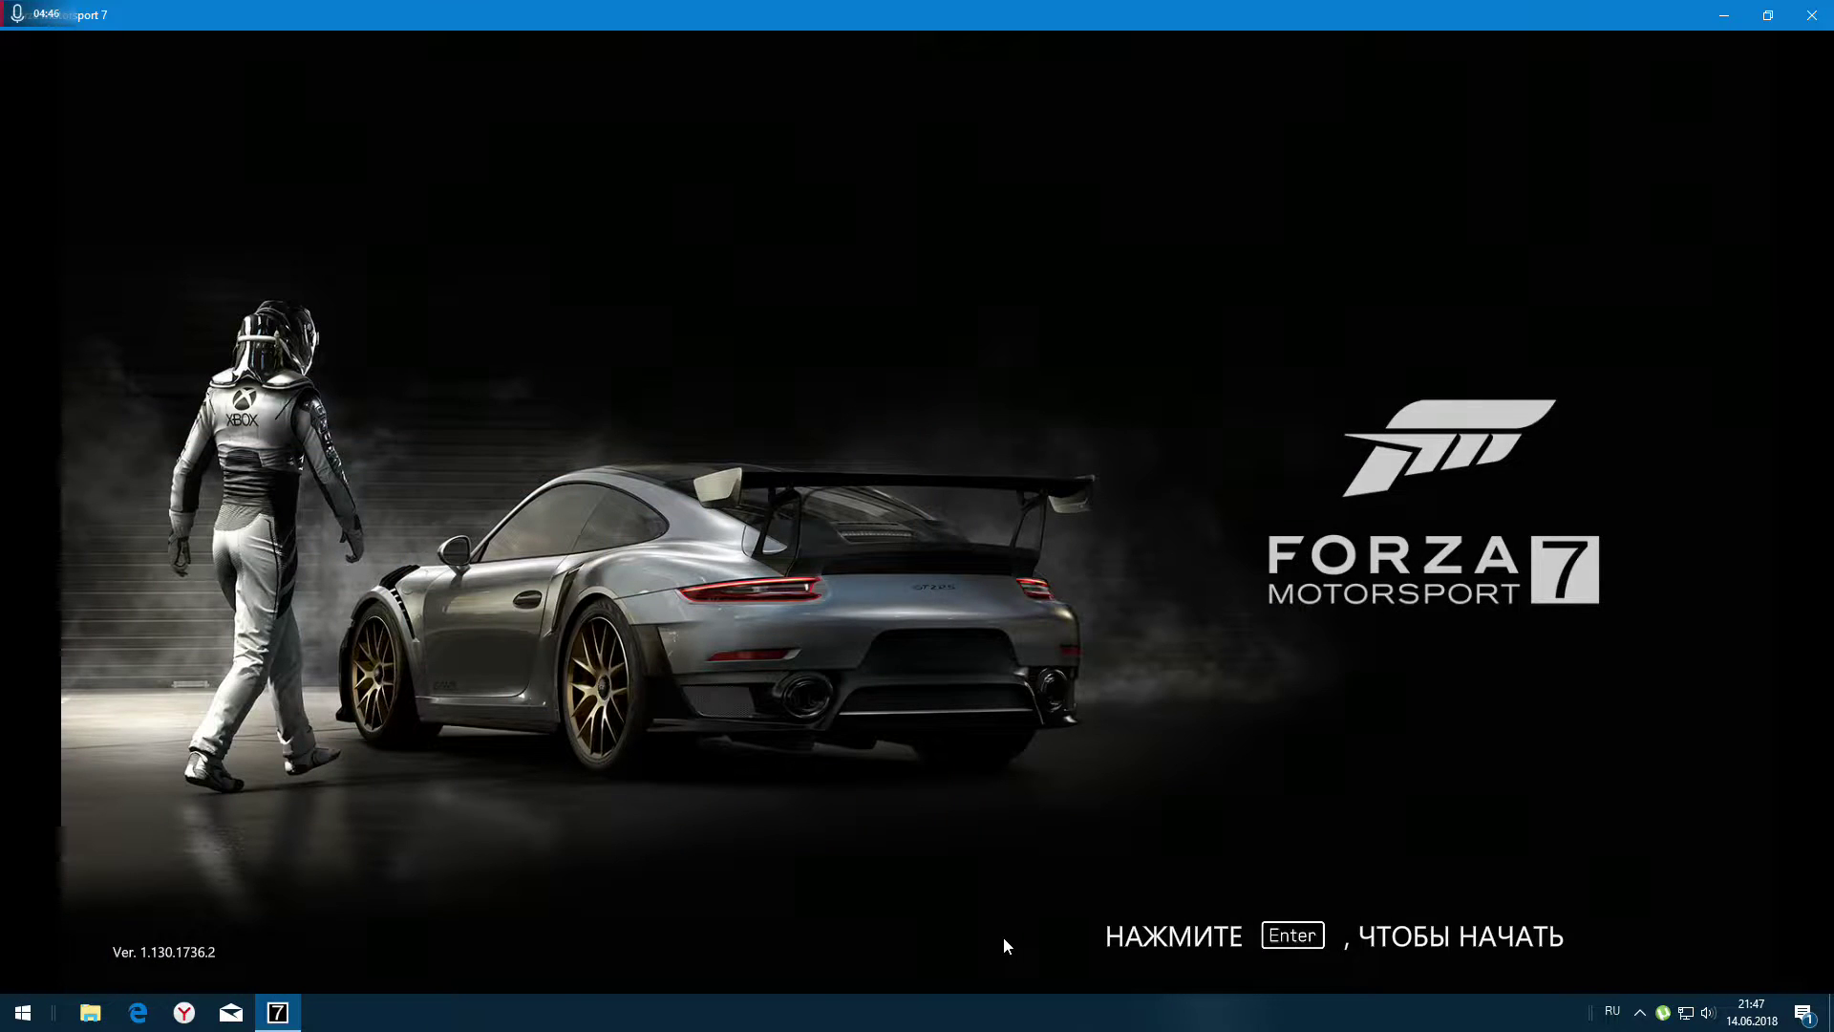
Start the game from its title screen and choose the My games folder in Documents as the save data folder
{"action": "key", "text": "Return"}
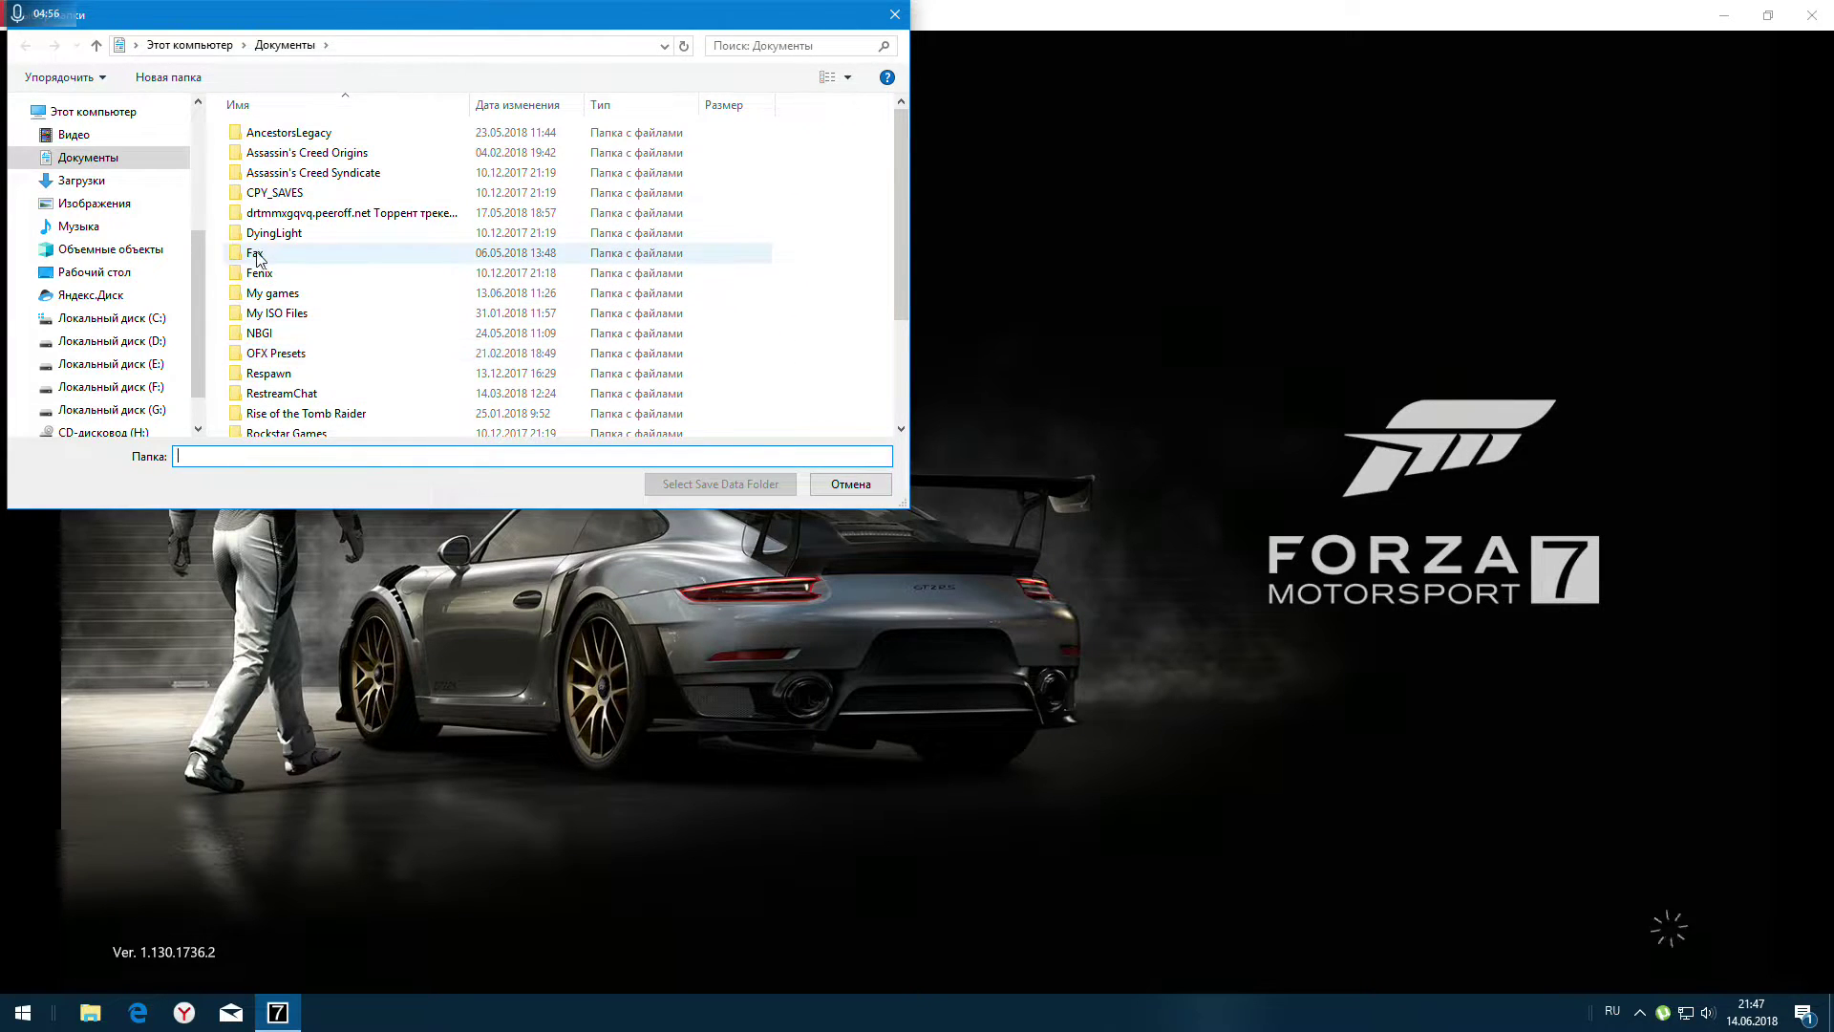
{"action": "left_click", "coordinate": [270, 293]}
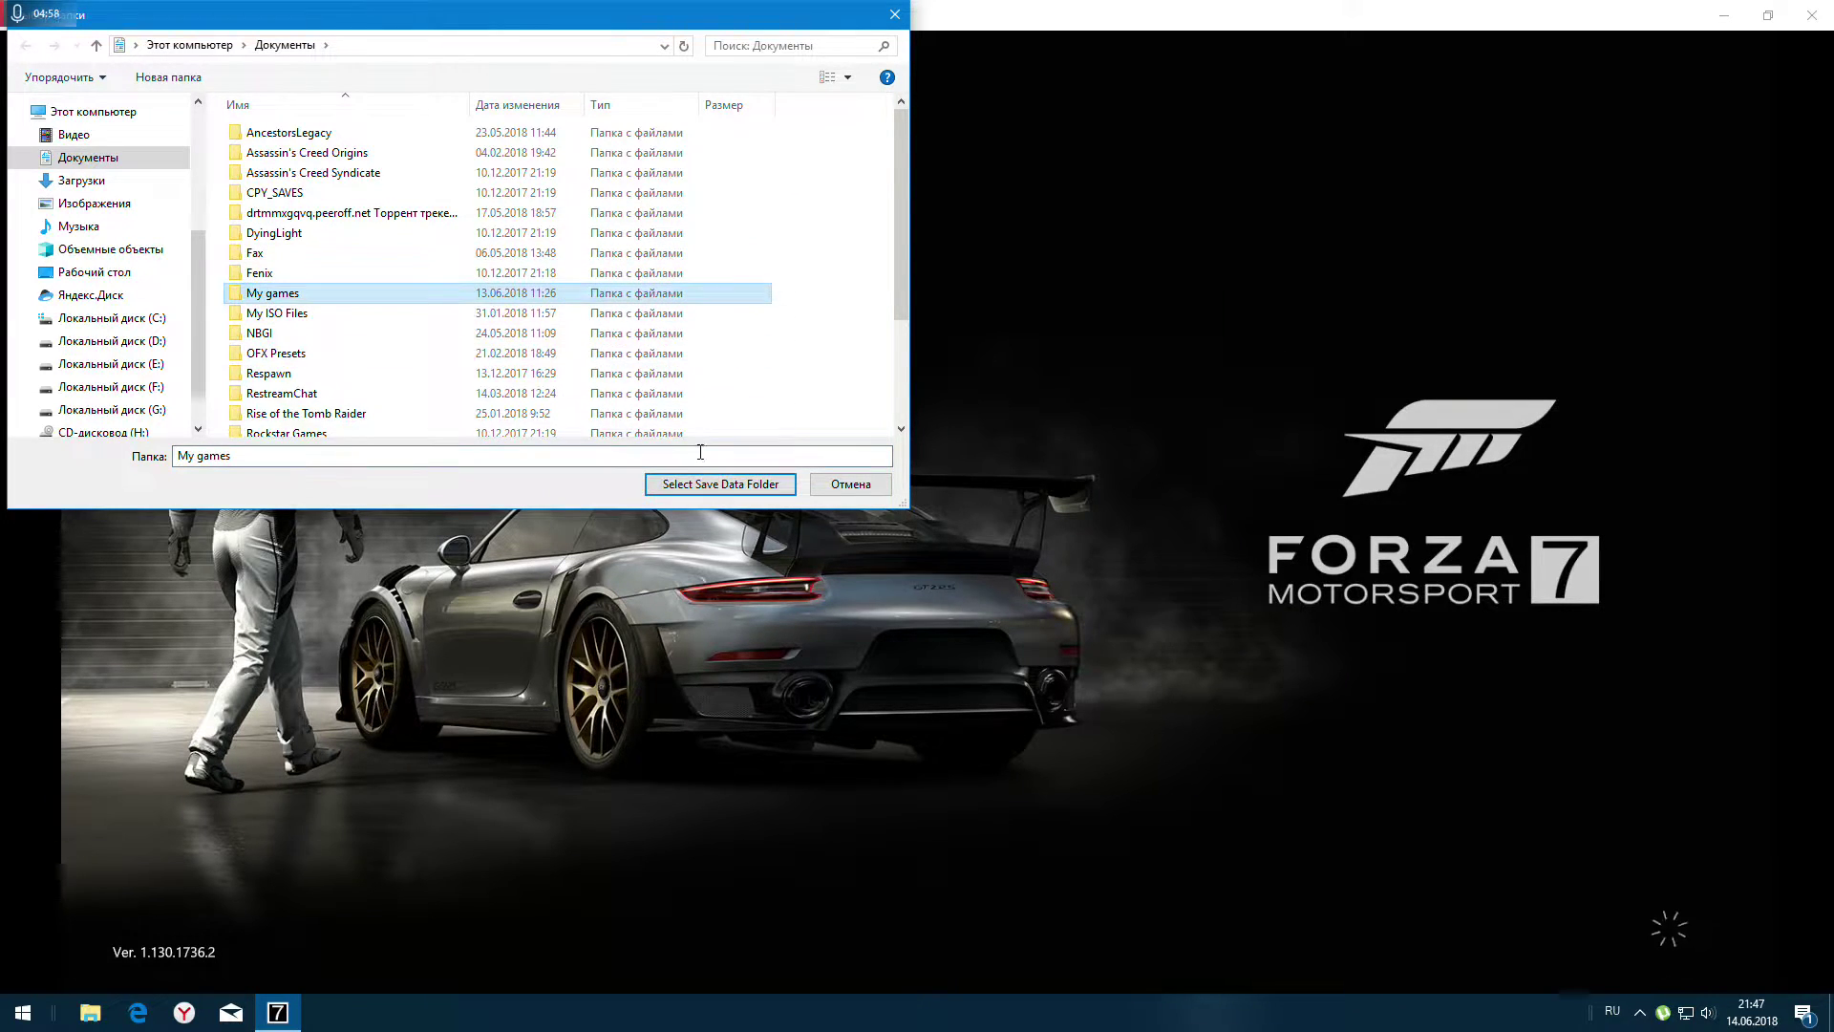
{"action": "left_click", "coordinate": [708, 485]}
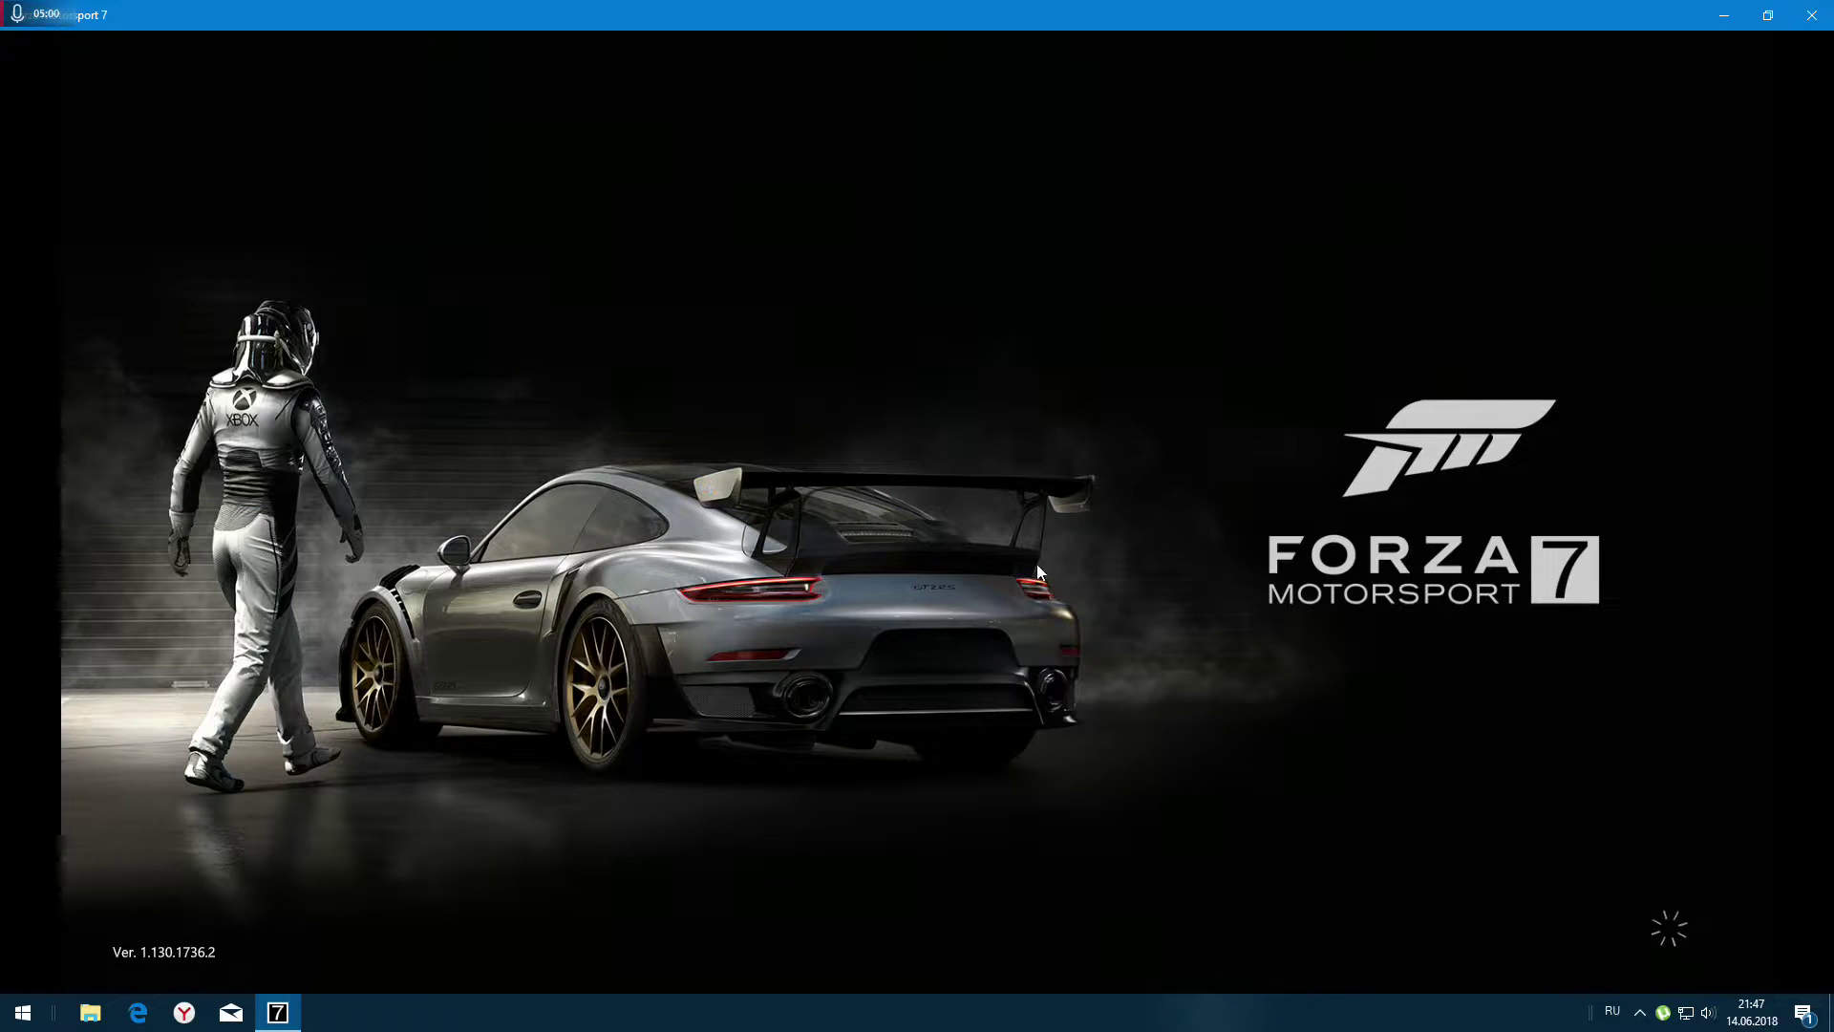